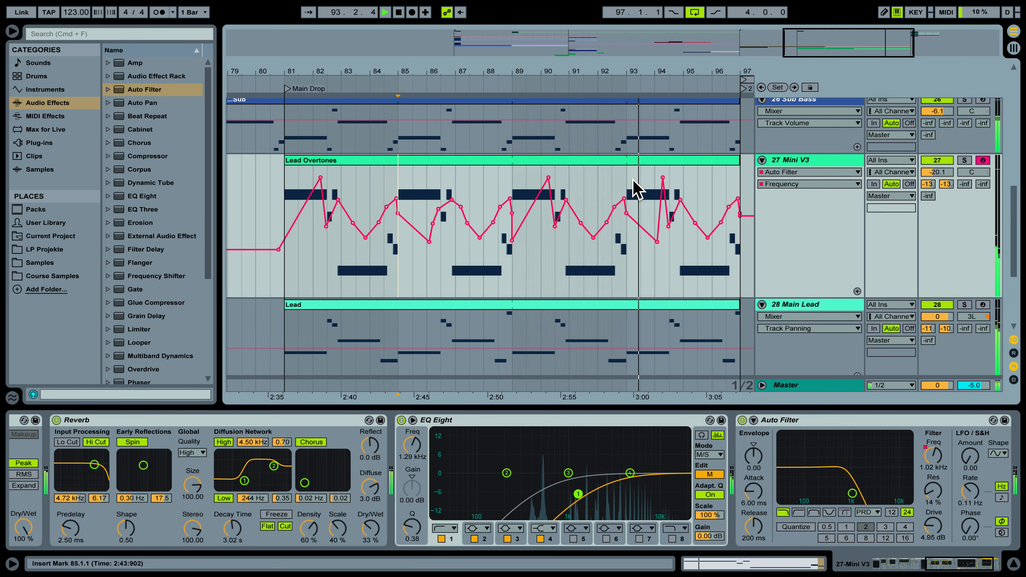
On track 27 Mini V3, pull the Frequency automation peak near bar 94 down and raise the low point.
drag(662, 177, 663, 216)
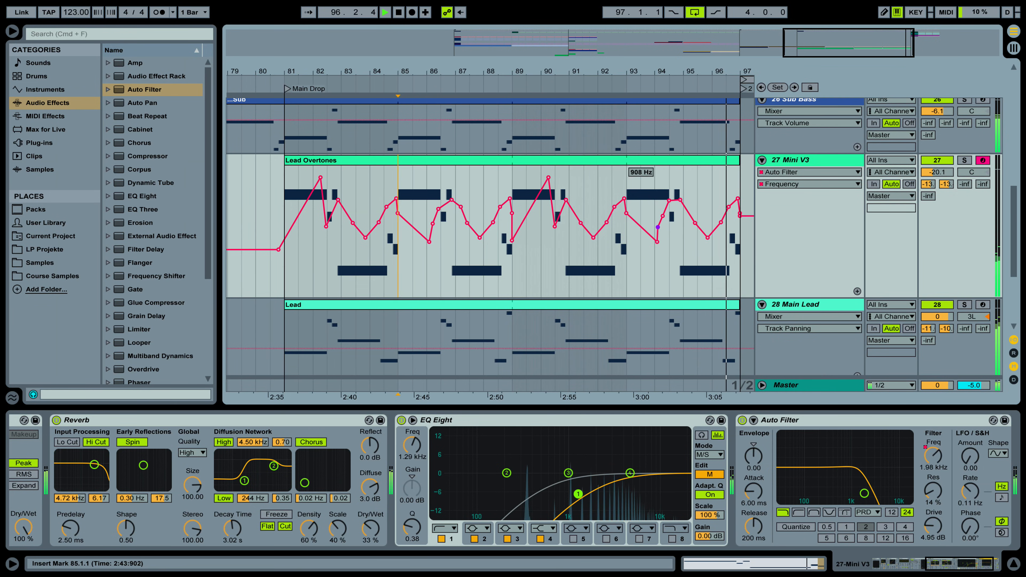
drag(657, 242, 645, 236)
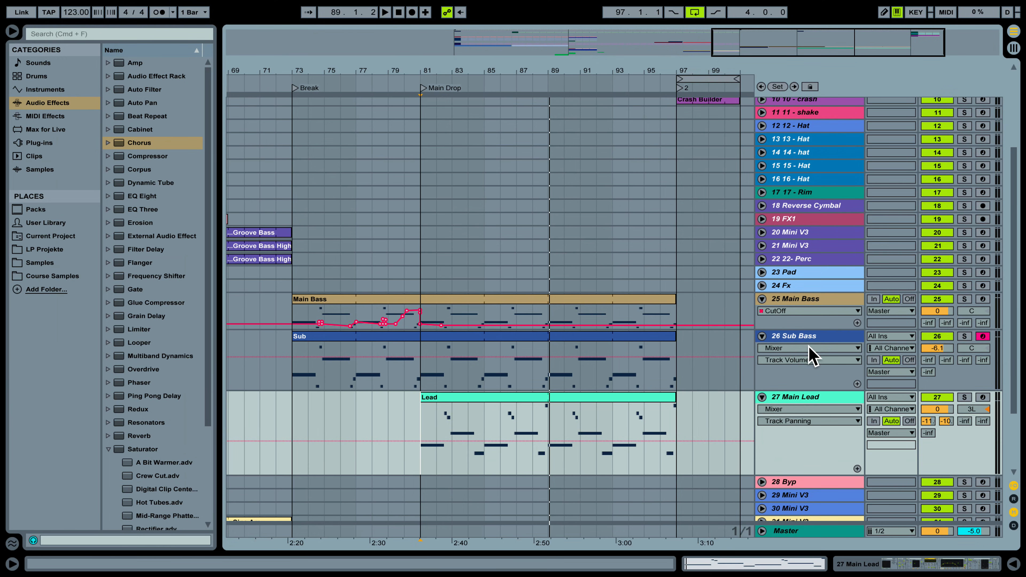
Insert a new MIDI track below Sub Bass and load the Mini V3 synth onto it.
click(790, 336)
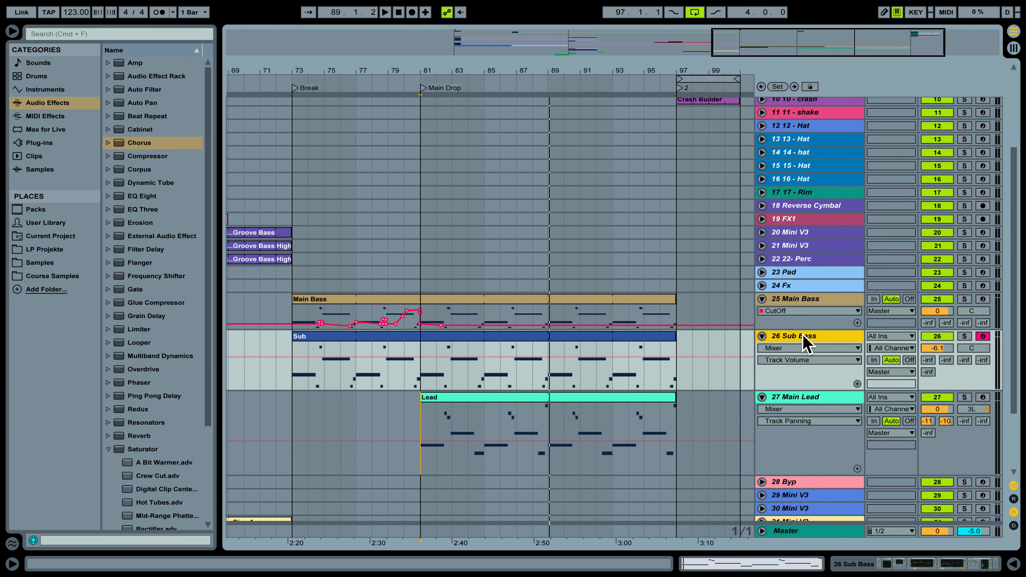
right_click(813, 346)
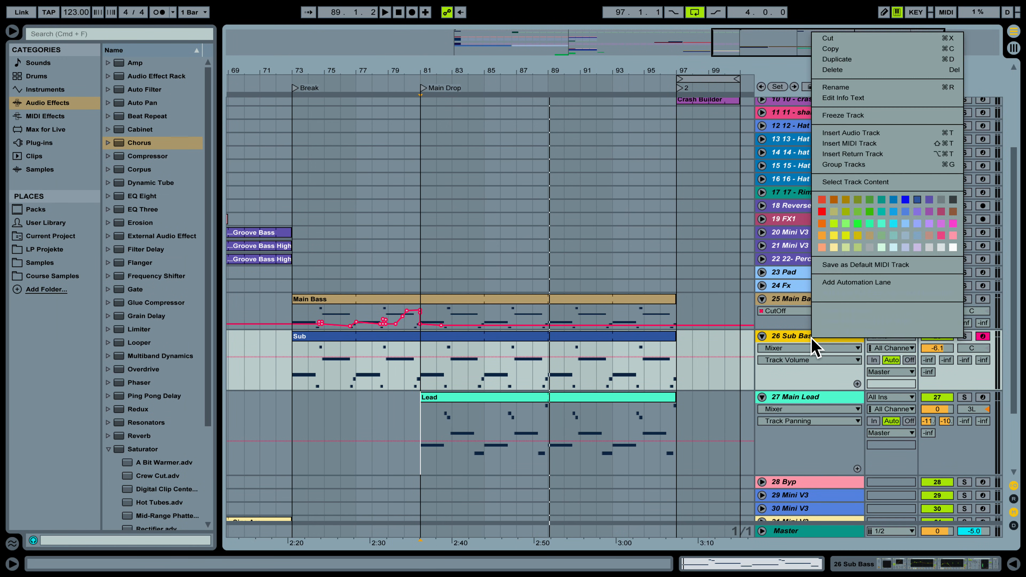
click(868, 144)
click(46, 143)
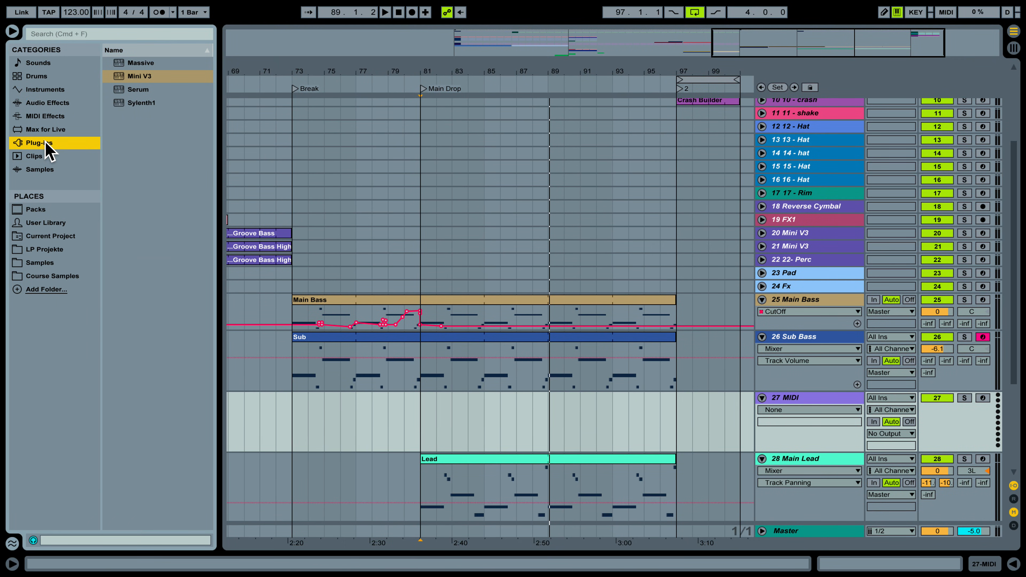
click(140, 76)
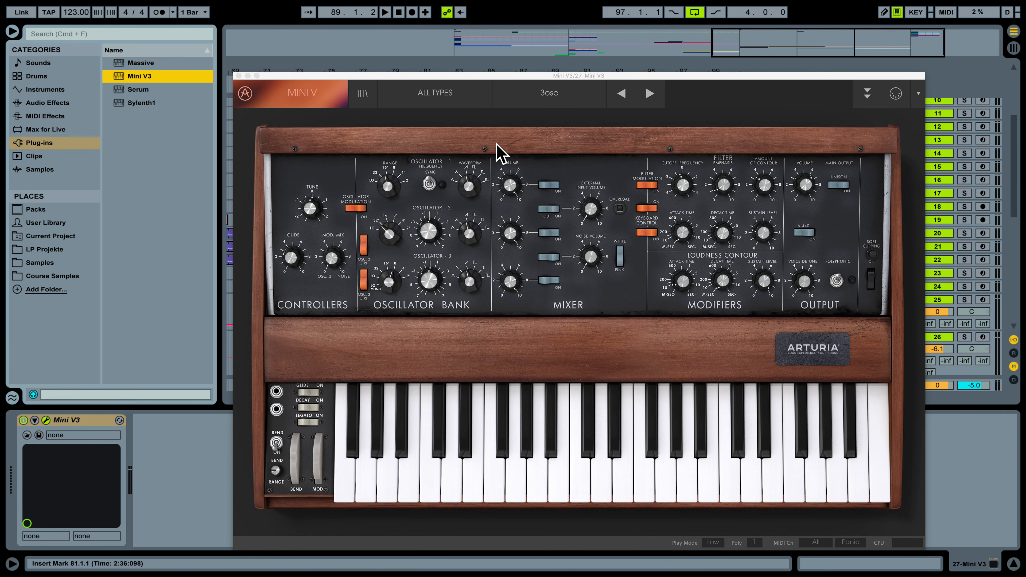
Load the 27 Lead Overtones preset from the PML Analog Rooms bank, then close the synth window.
click(364, 97)
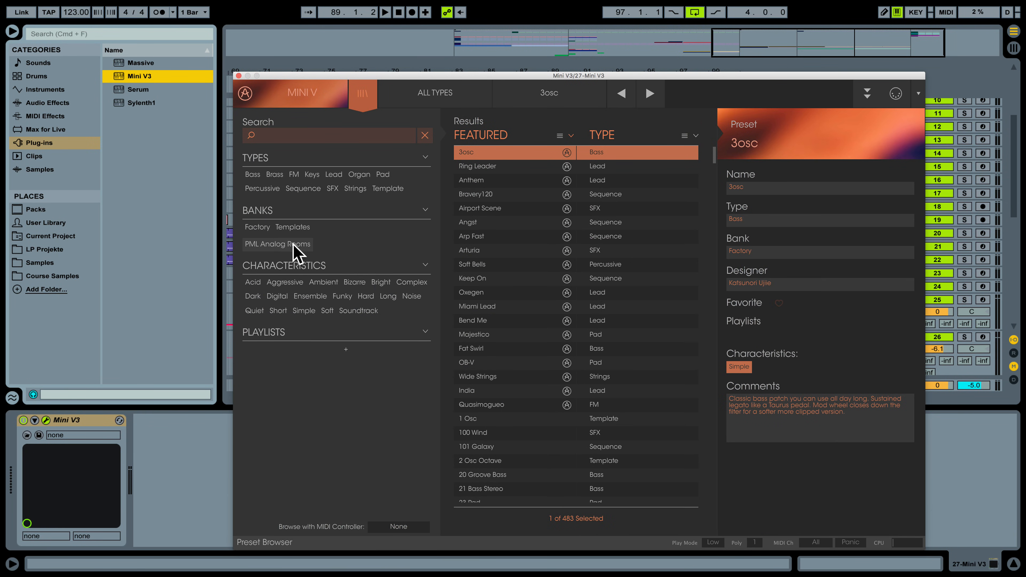
click(269, 245)
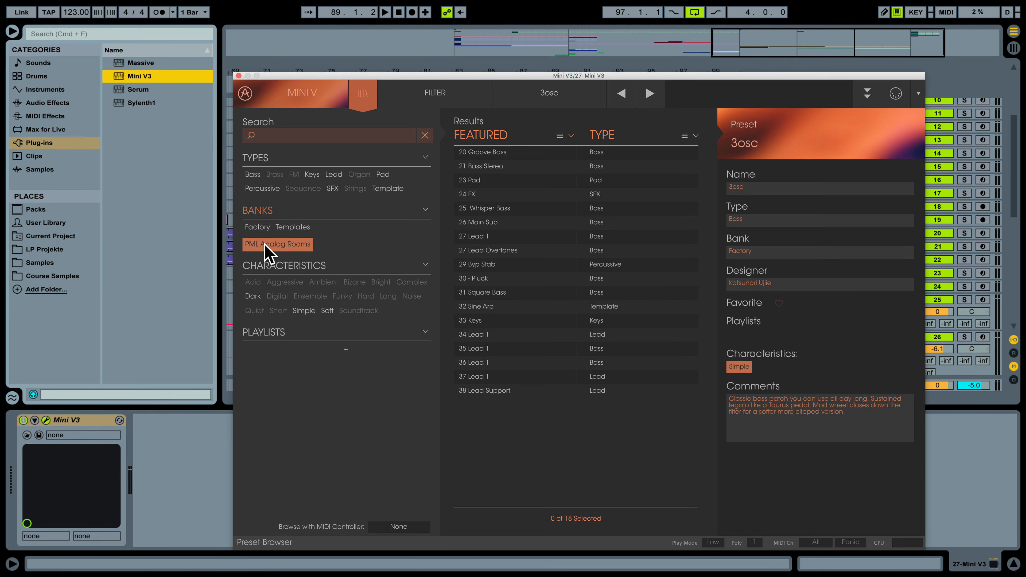
click(539, 292)
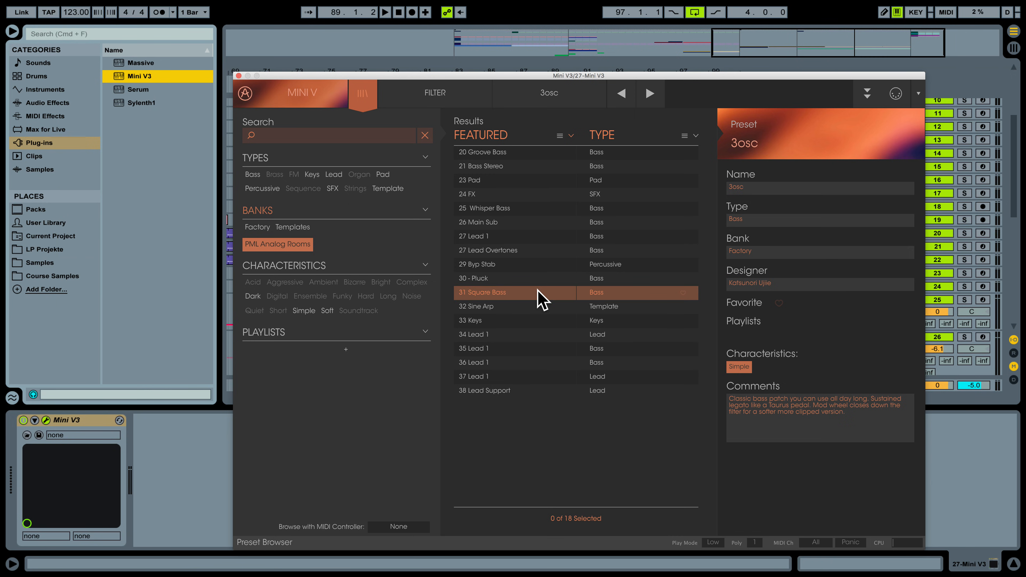
click(519, 246)
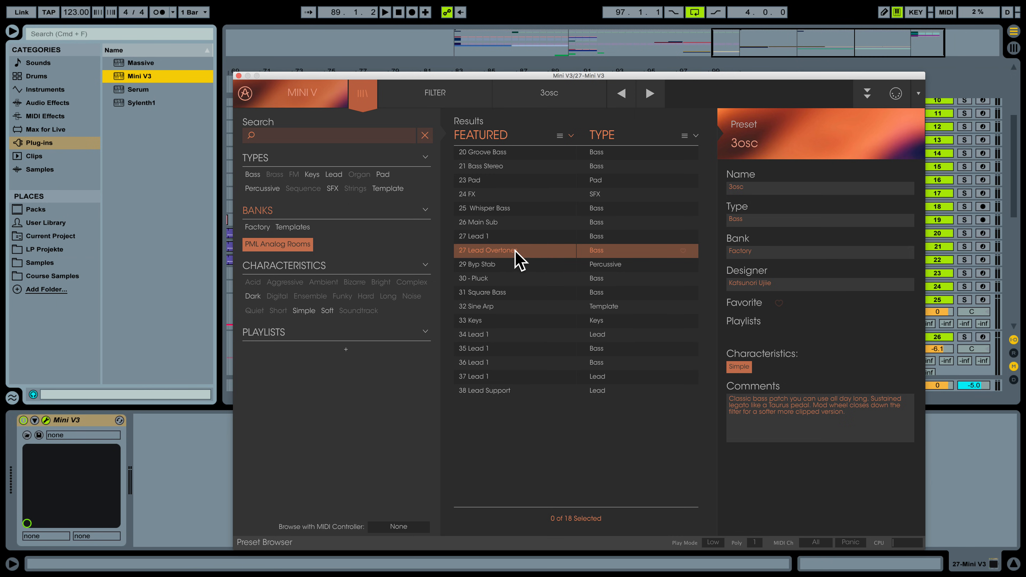
double_click(508, 251)
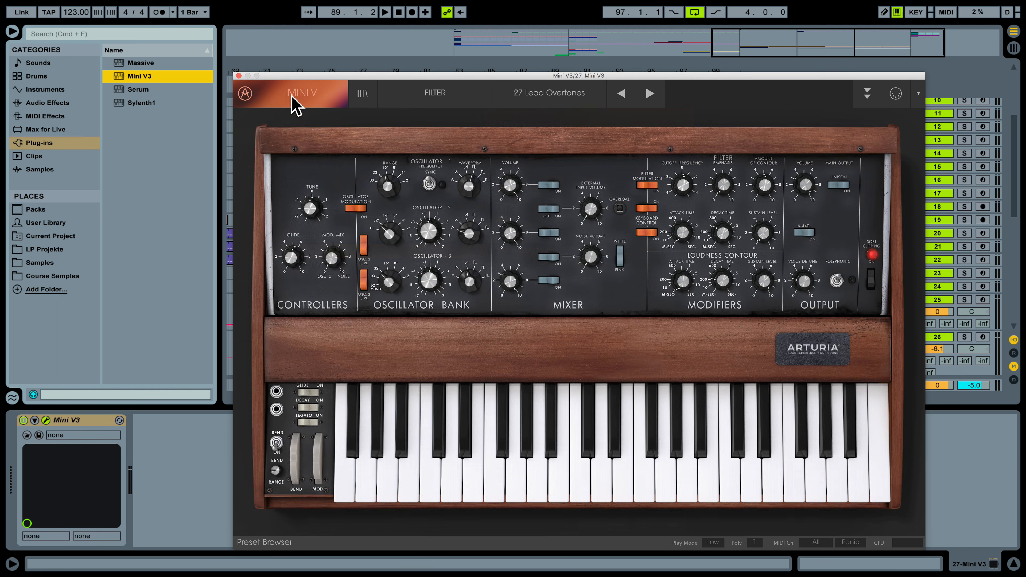
click(238, 76)
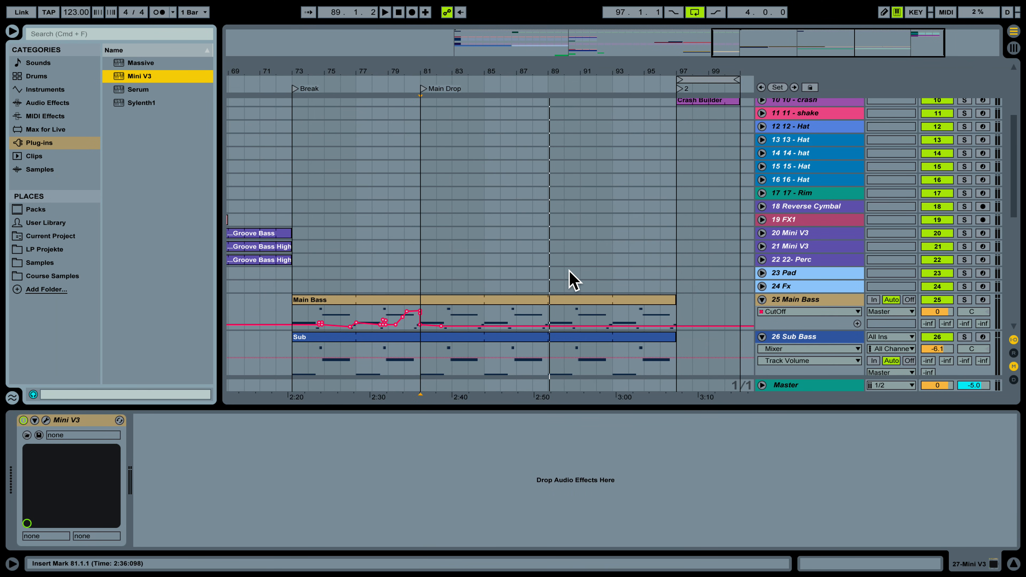
Copy bars 81–85 of Sub Bass into track 27 Mini V3, solo it and play from bar 81.
scroll(574, 279, down, 5)
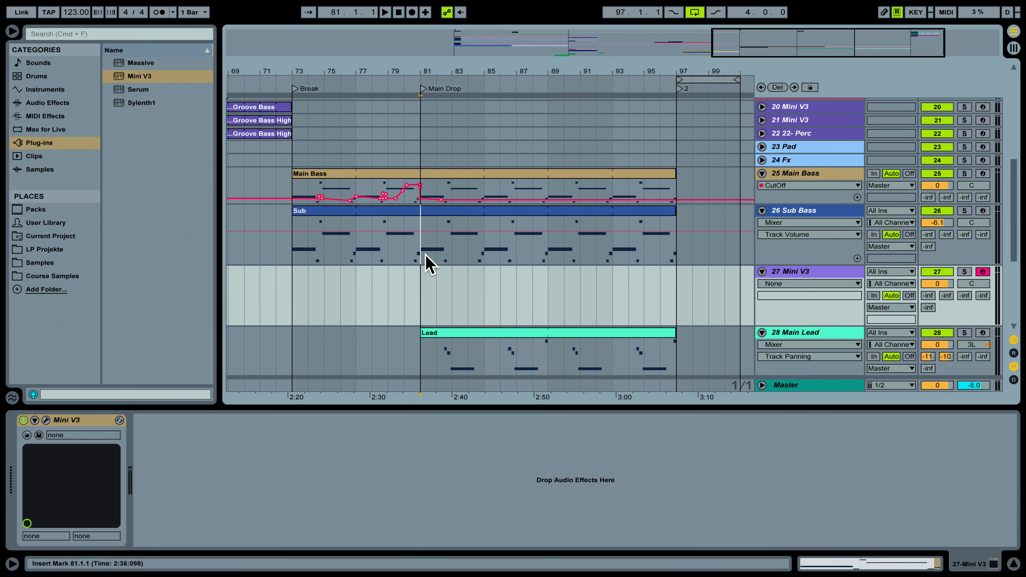
drag(426, 259, 484, 253)
drag(455, 218, 458, 309)
click(964, 271)
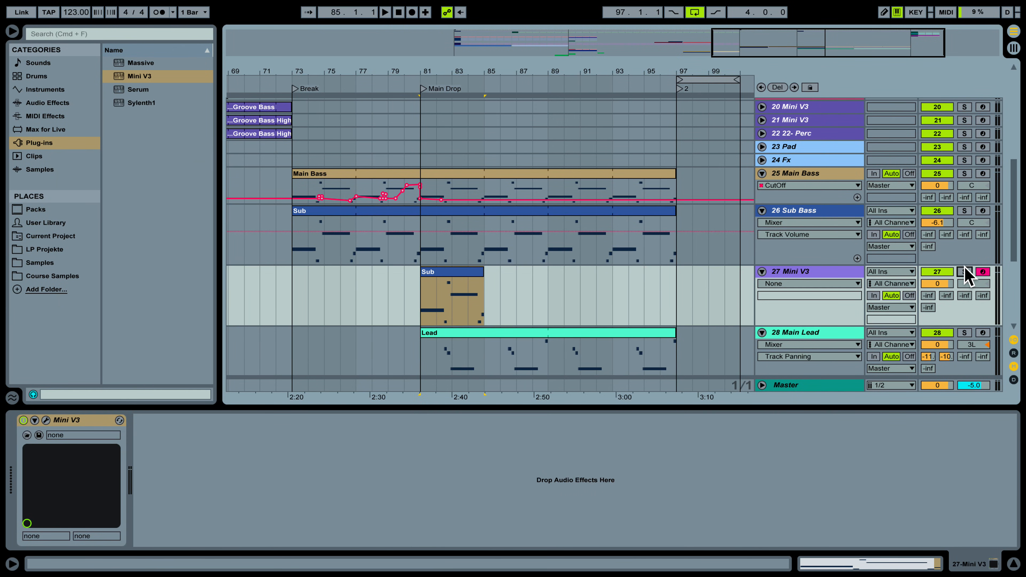
key(space)
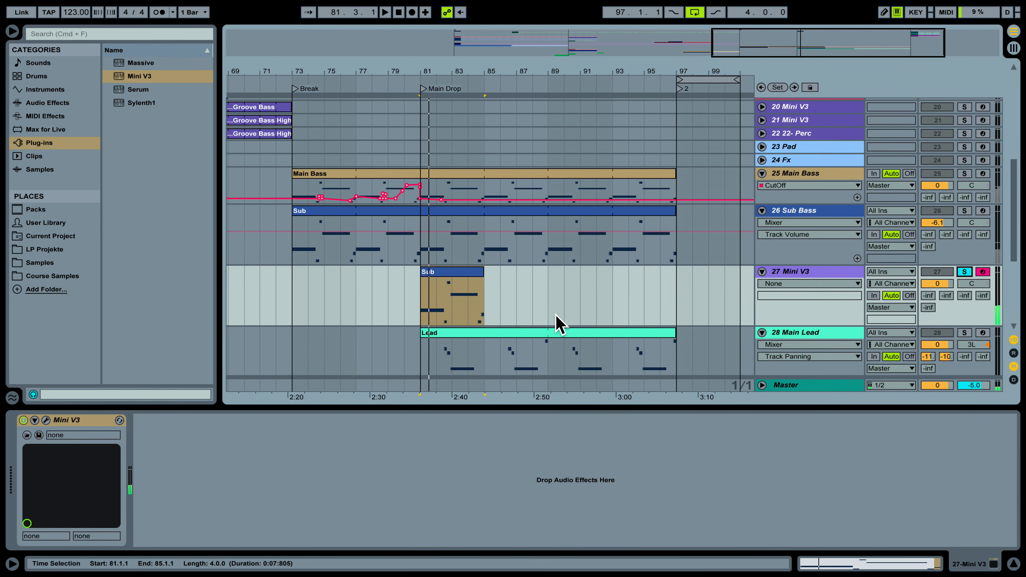
Raise all six notes of the Sub clip up three octaves.
double_click(453, 272)
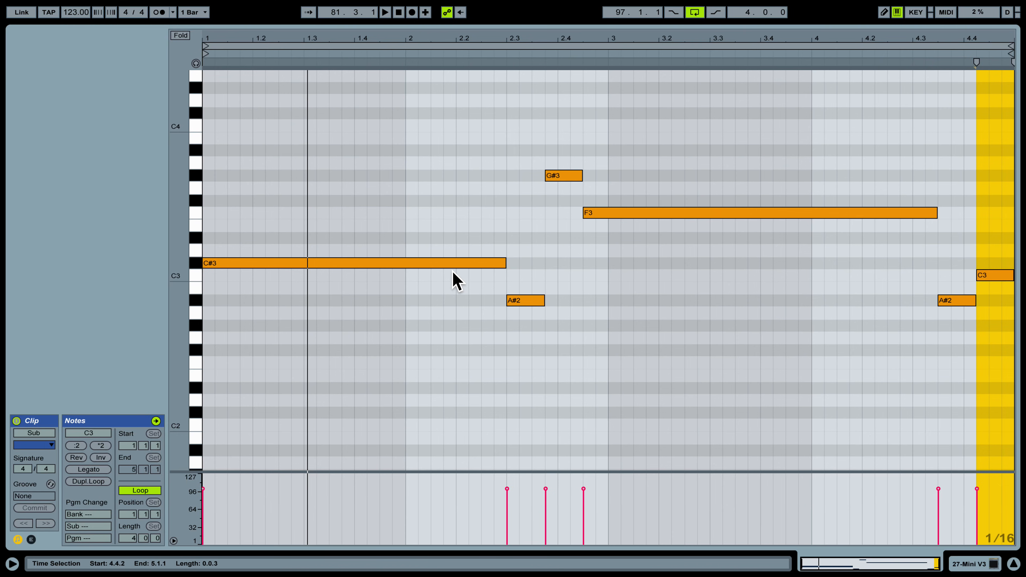
drag(382, 145, 1018, 399)
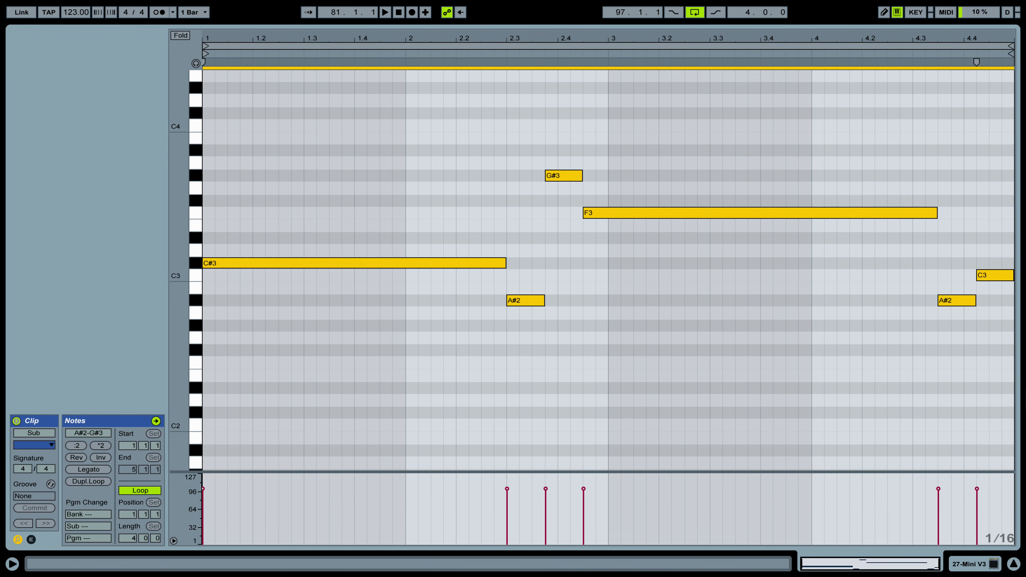
key(shift+Up)
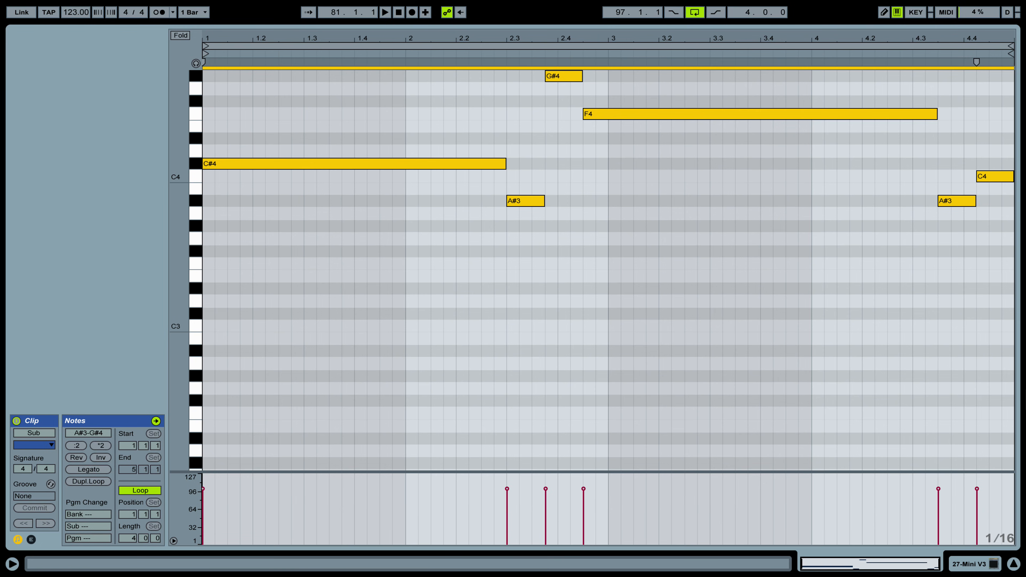
key(shift+Up)
key(space)
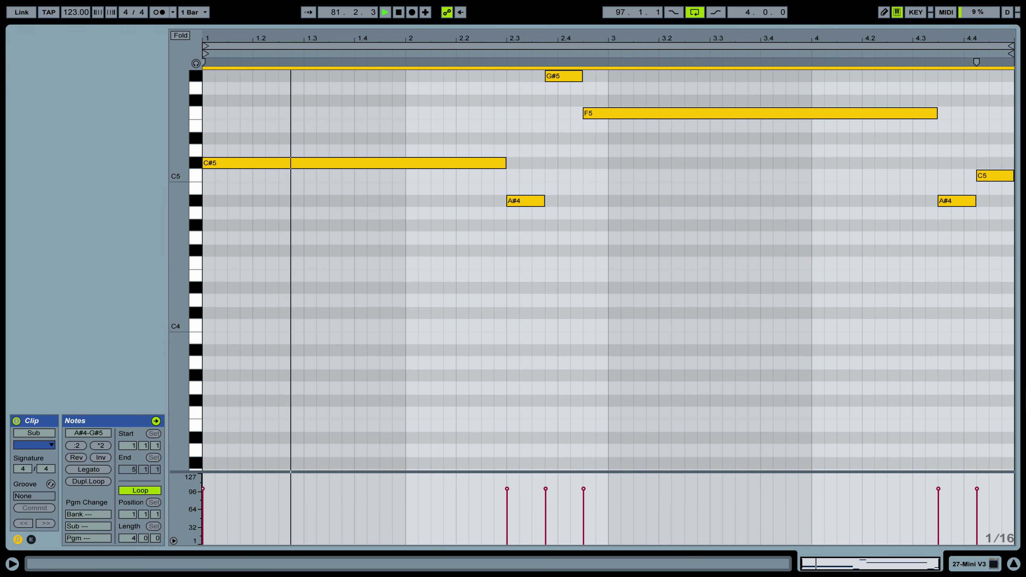
key(shift+Up)
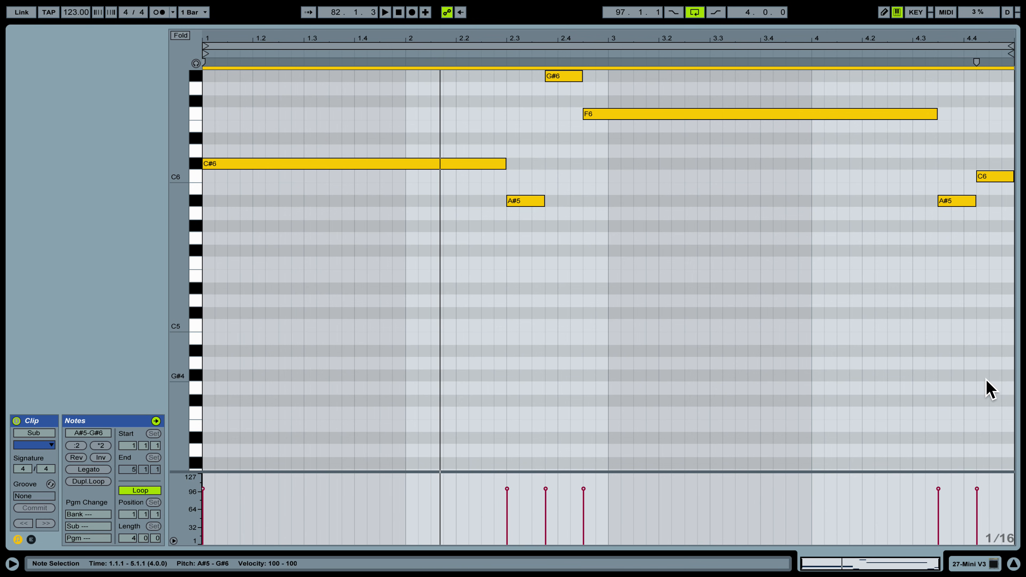
Lower the opening note from C#6 to C6, audition it, and go back to the arrangement.
click(416, 245)
scroll(417, 245, up, 2)
key(space)
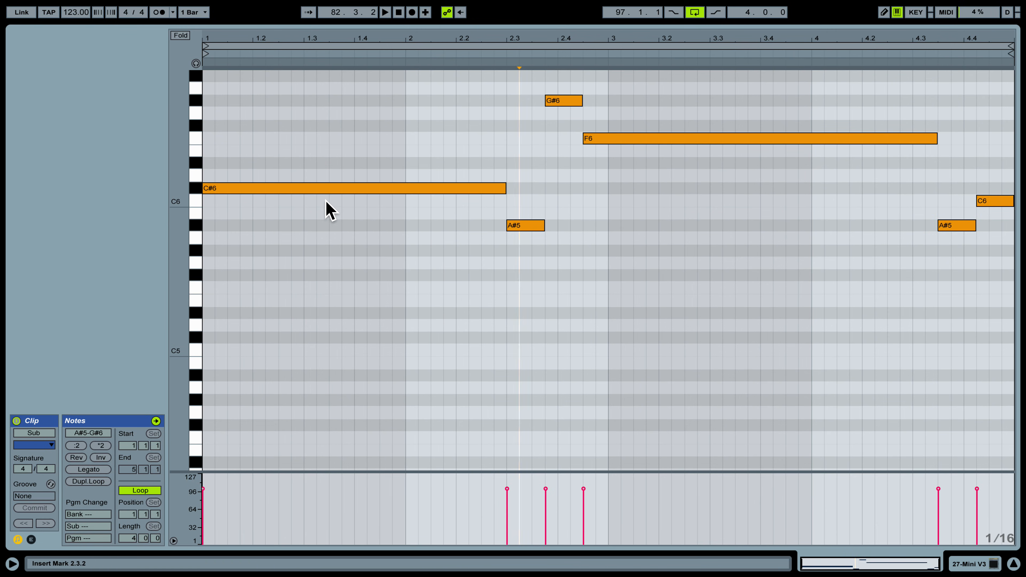
drag(329, 188, 331, 201)
key(space)
key(space)
click(965, 566)
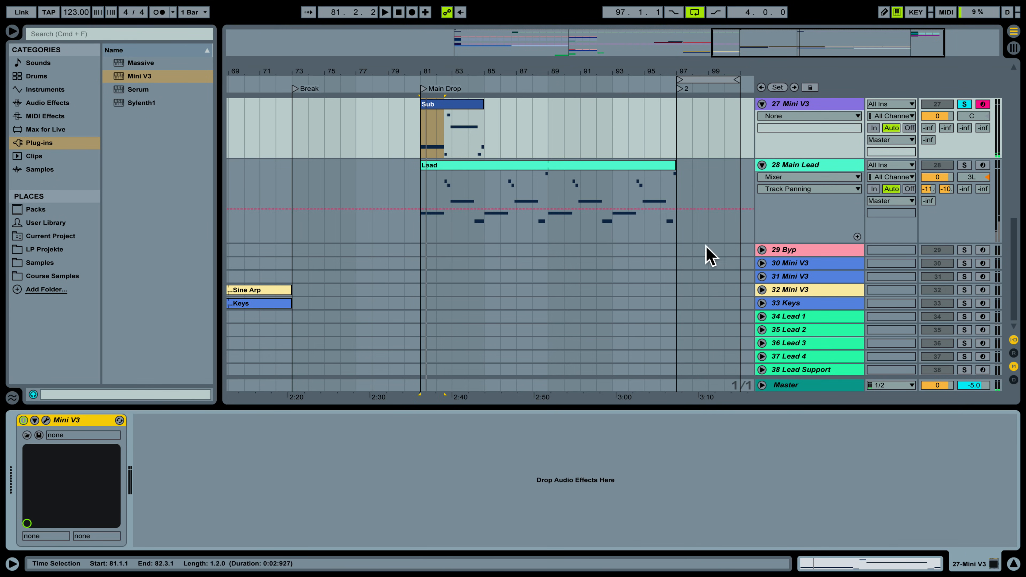
Turn the Mini V3 track volume down to -9.6 dB, checking the level during playback.
scroll(944, 144, up, 3)
key(space)
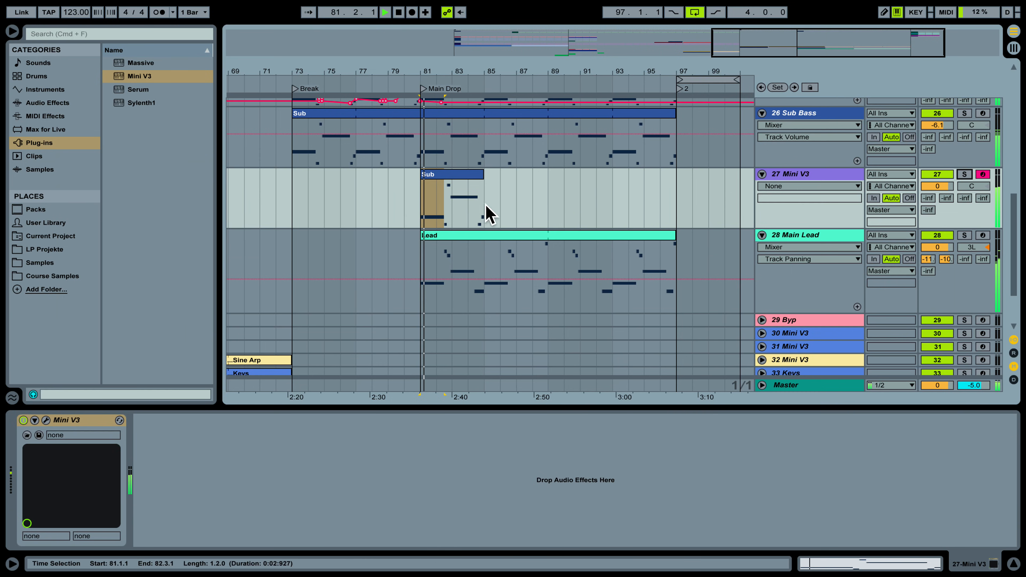
key(space)
drag(951, 187, 952, 193)
key(space)
key(space)
drag(937, 186, 937, 190)
key(space)
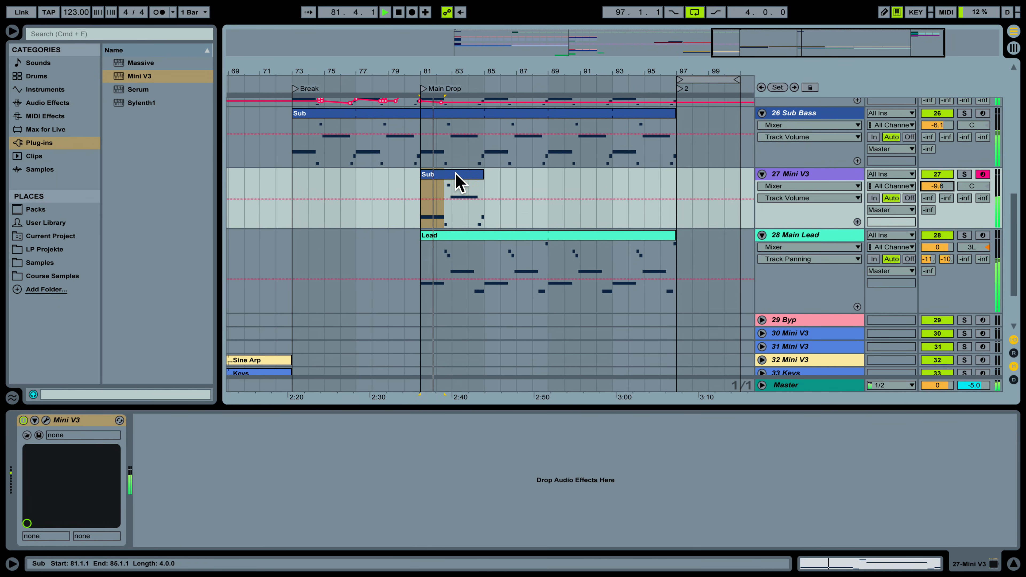
Reopen the Sub clip's notes in the MIDI editor.
double_click(457, 182)
scroll(556, 248, up, 2)
key(space)
Copy the A#5 note as a C6 at 2.3.4, drop the long F6 an octave, and delete G#6.
click(526, 287)
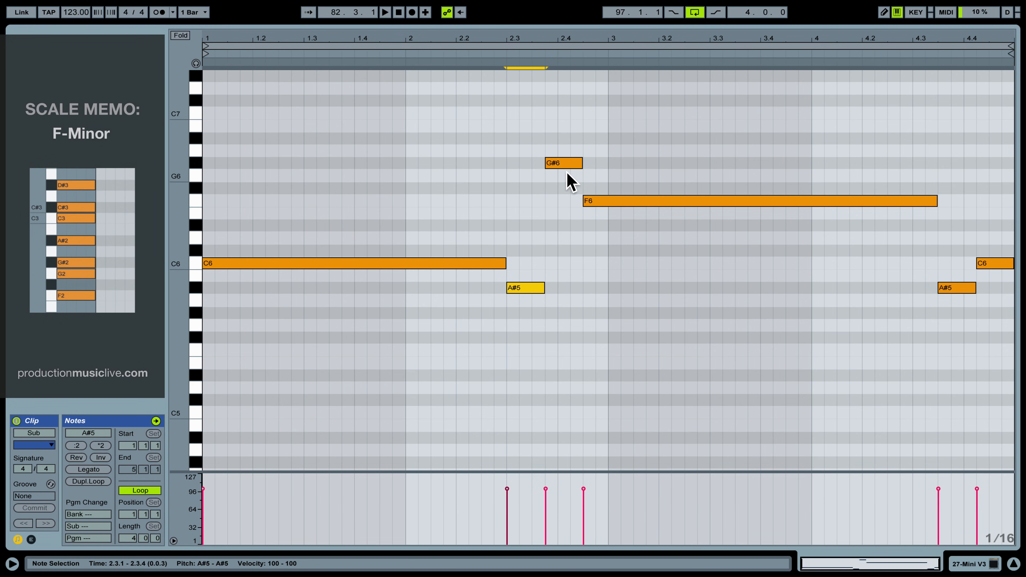
click(196, 64)
key(space)
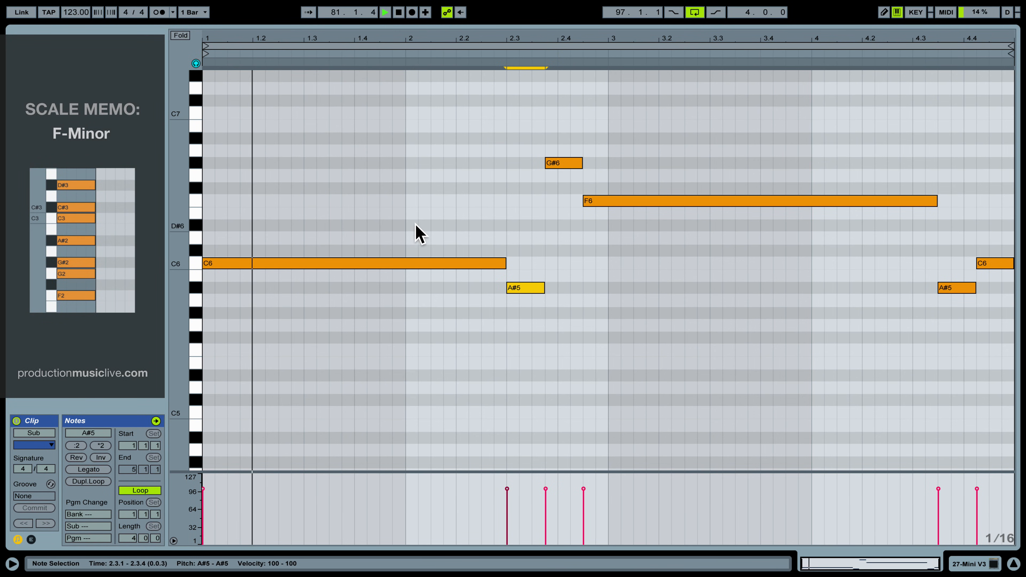
key(space)
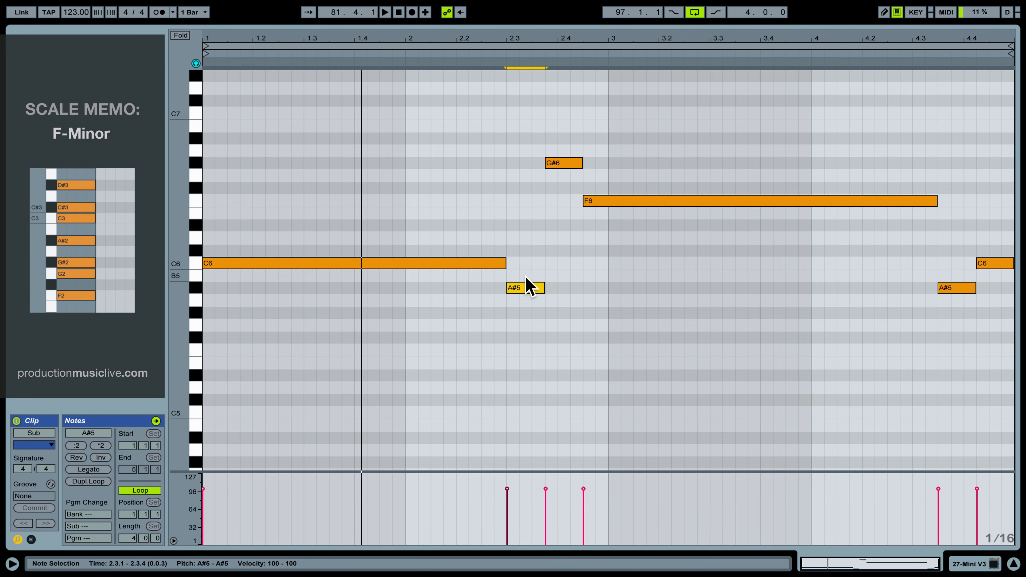
drag(526, 287, 569, 270)
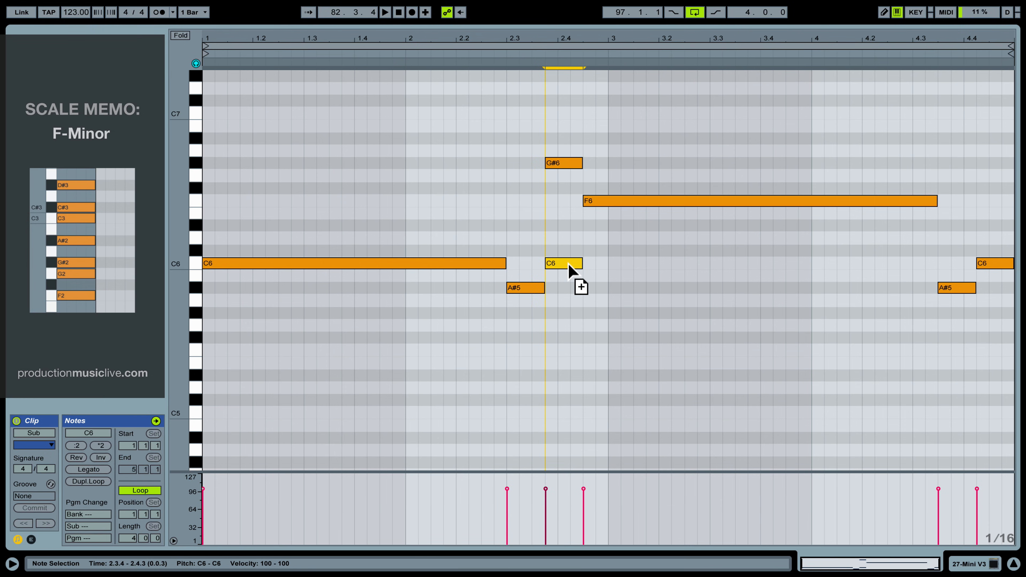
drag(615, 200, 618, 357)
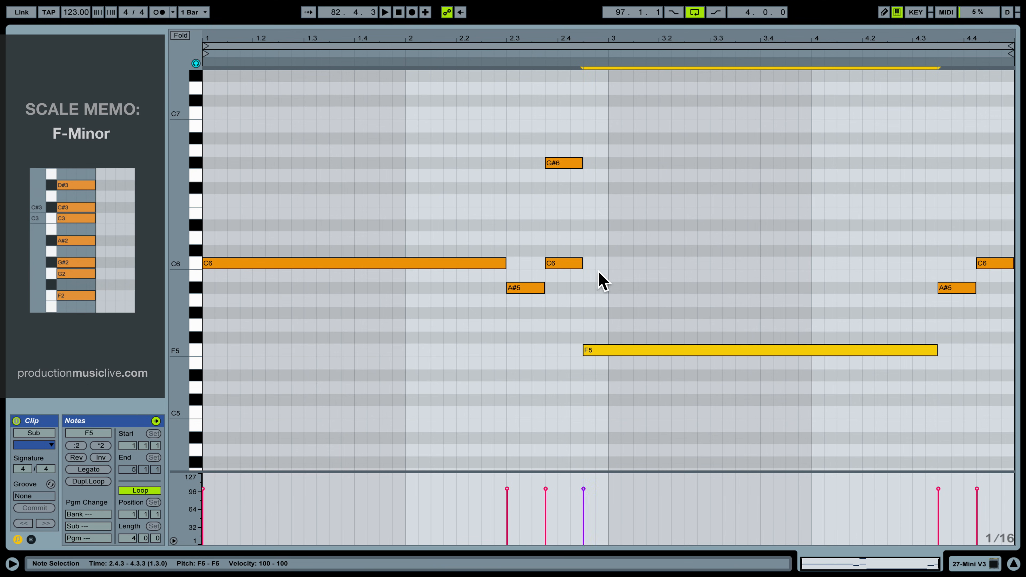
click(566, 165)
key(Delete)
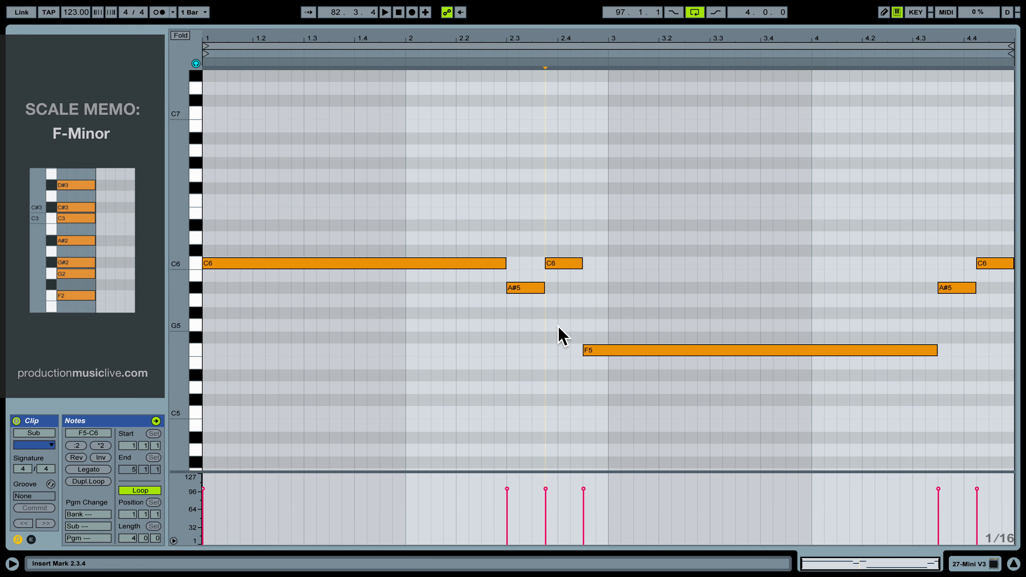
Lower the A#5 at 4.3.3 to G#5 and the final C6 to G5, then play back.
click(493, 263)
click(559, 266)
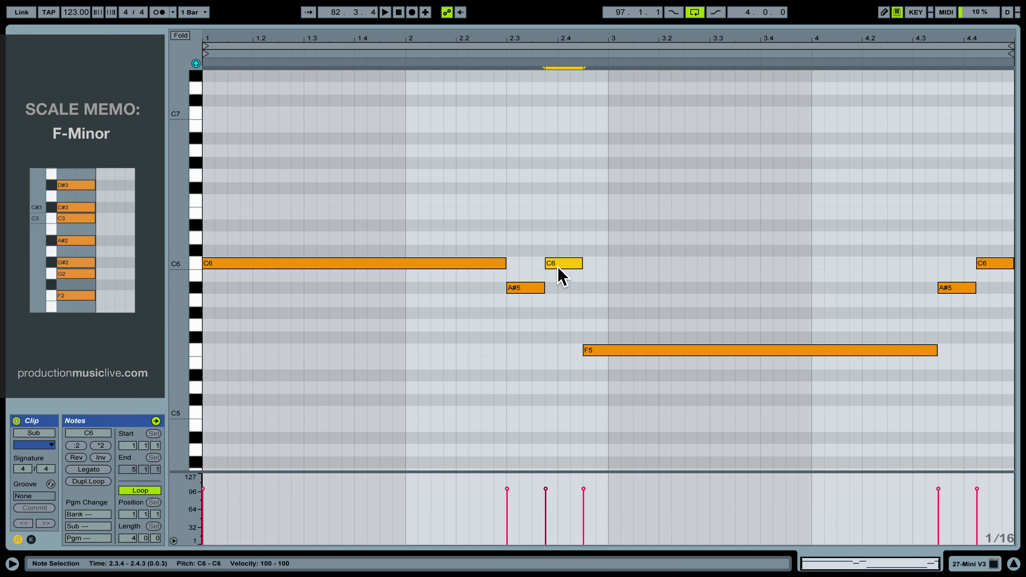
click(606, 351)
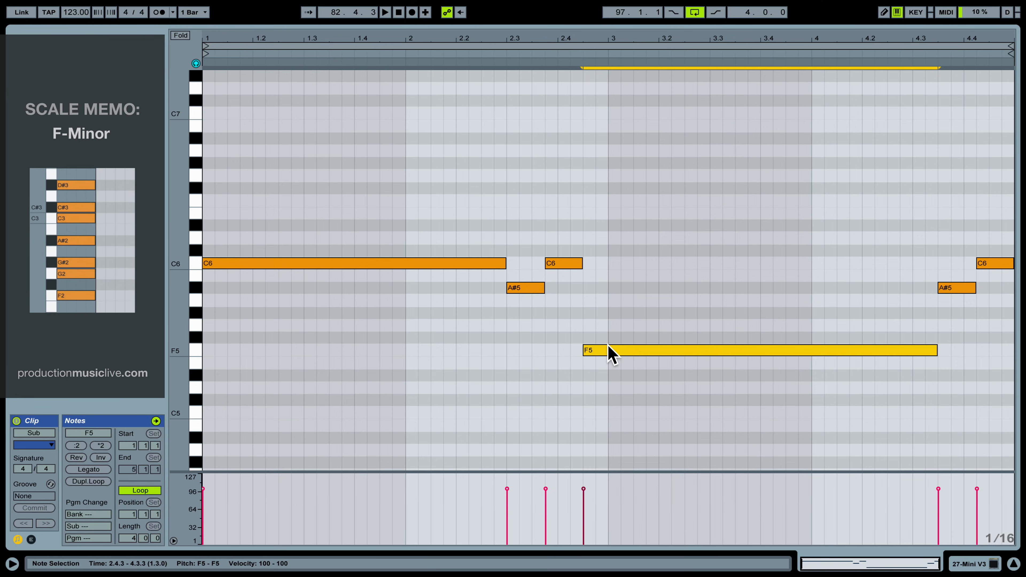
click(953, 287)
drag(951, 293, 950, 318)
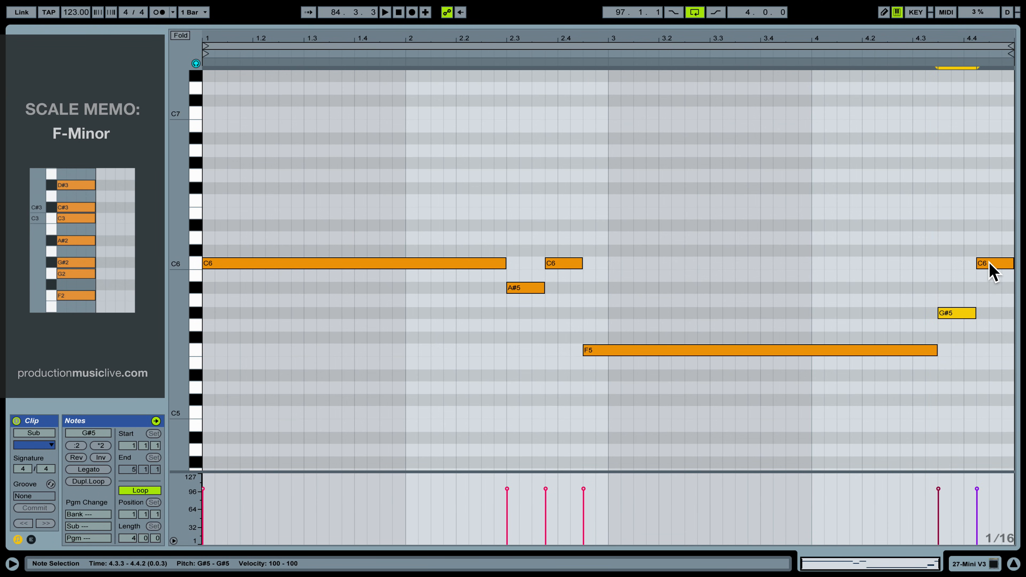
drag(996, 268, 996, 330)
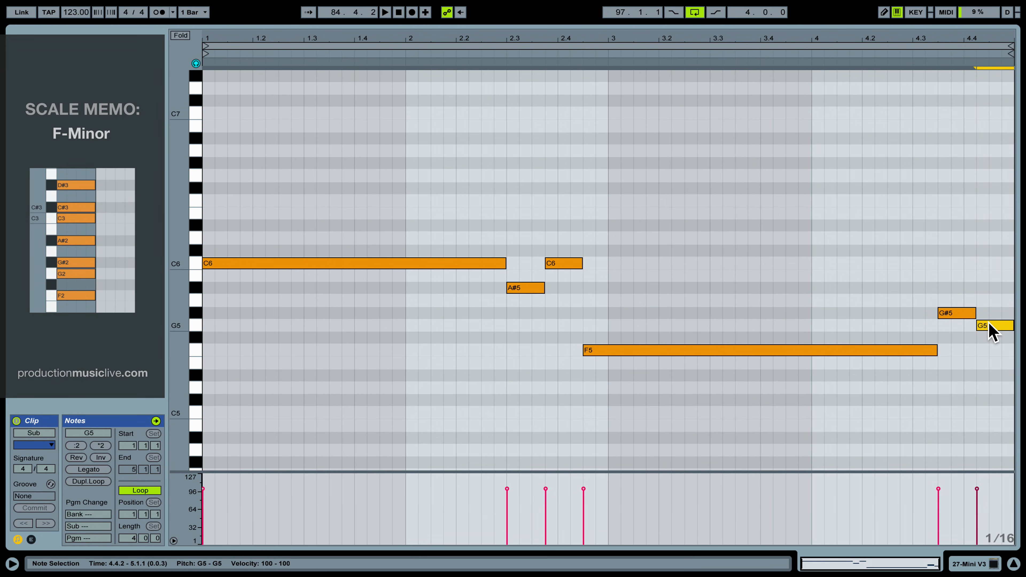
key(space)
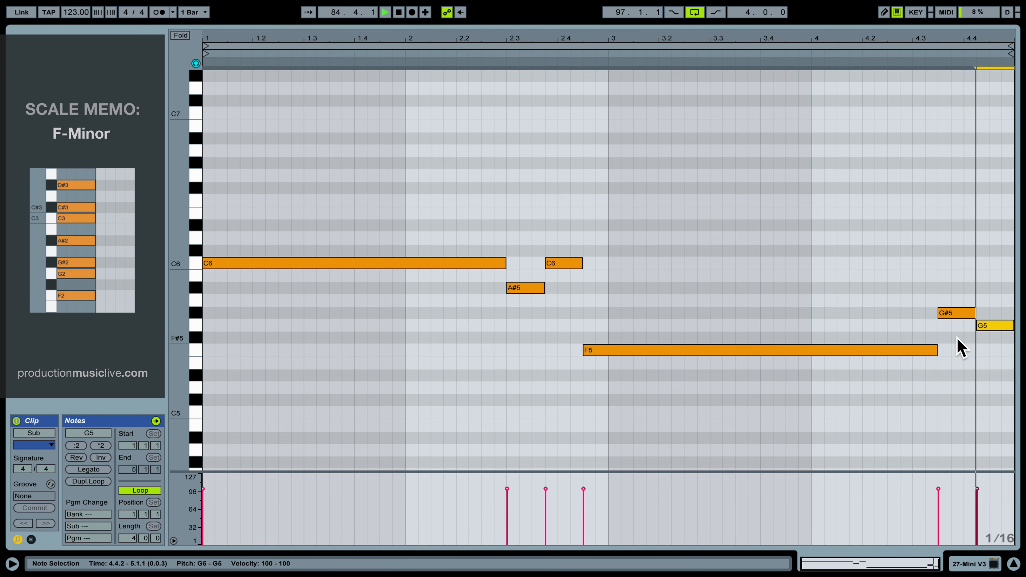
key(space)
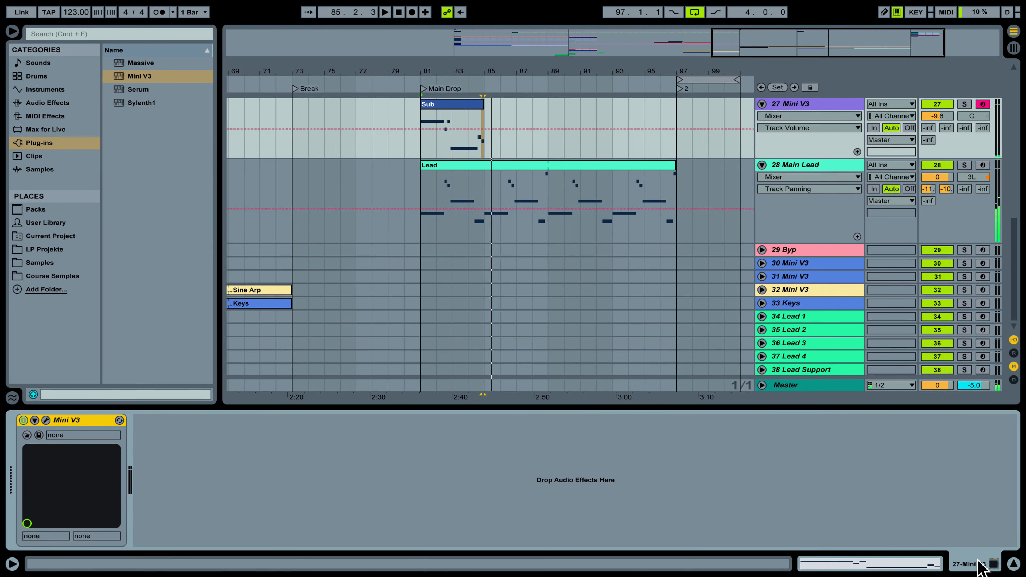
Rename the Sub clip at bar 81 on Mini V3 to 'Lead Overtones'.
scroll(525, 178, up, 3)
right_click(451, 165)
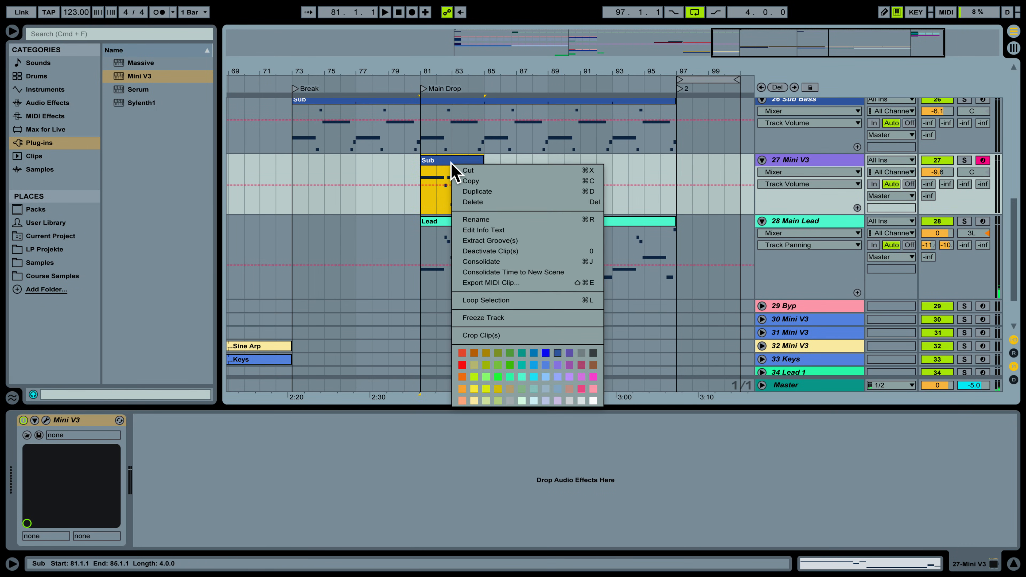
click(486, 219)
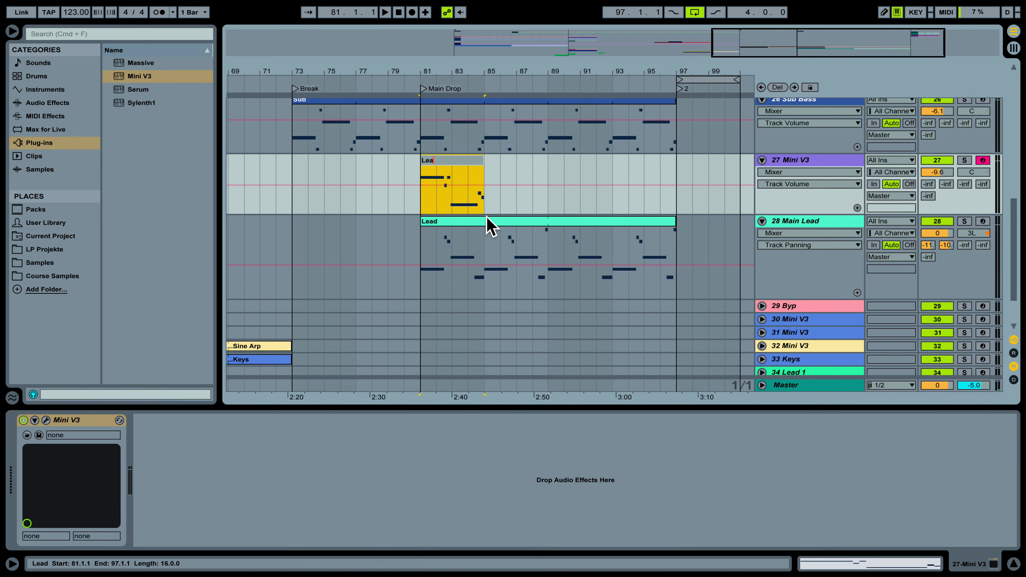
text(Lead Overtones)
key(Return)
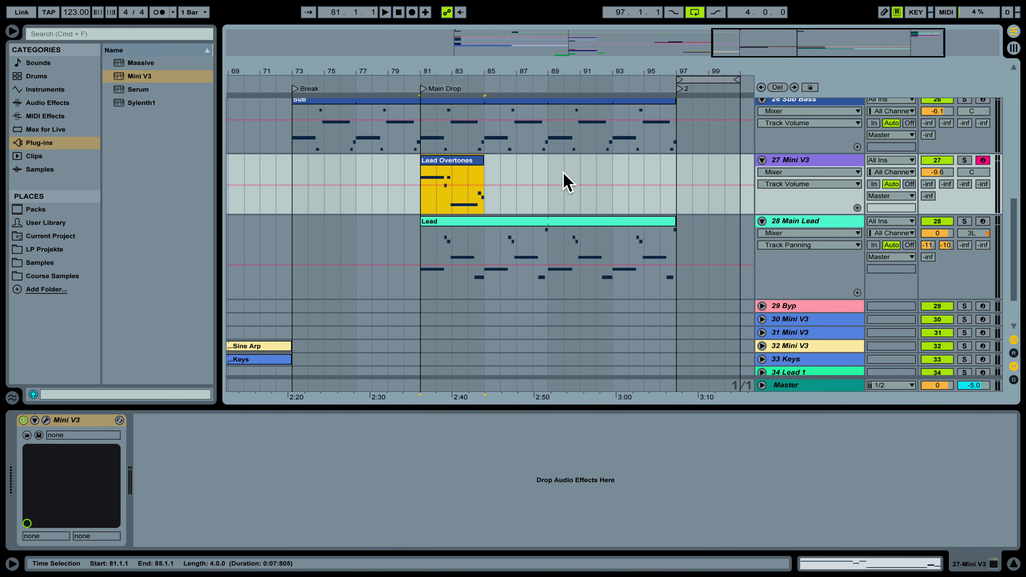
right_click(789, 161)
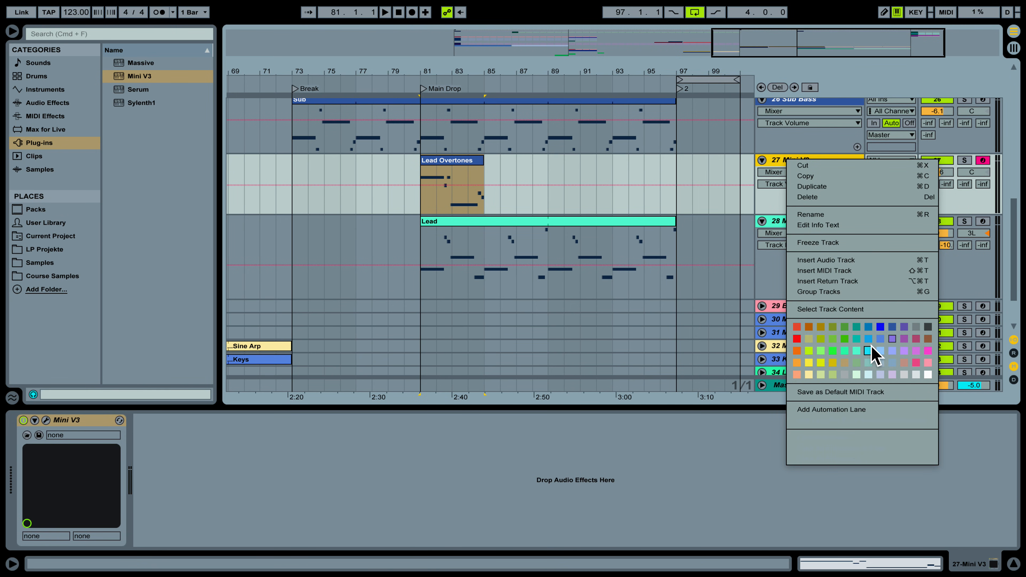
Colour track 27 cyan-green and the Lead Overtones clip green.
click(844, 350)
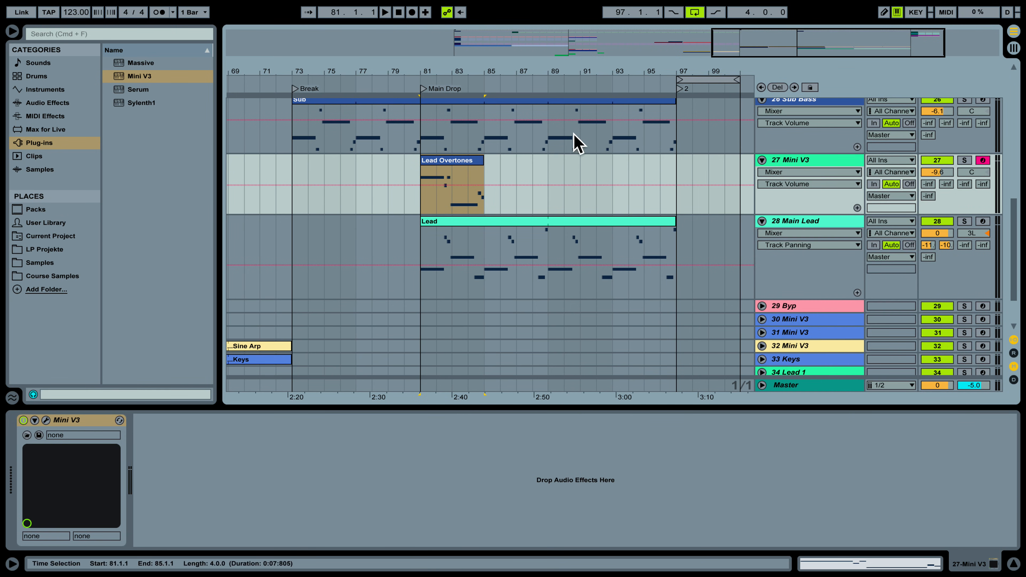
click(458, 167)
right_click(460, 165)
click(519, 374)
Set track 27's A and B reverb sends to about -13 dB, auditioning the drop.
key(space)
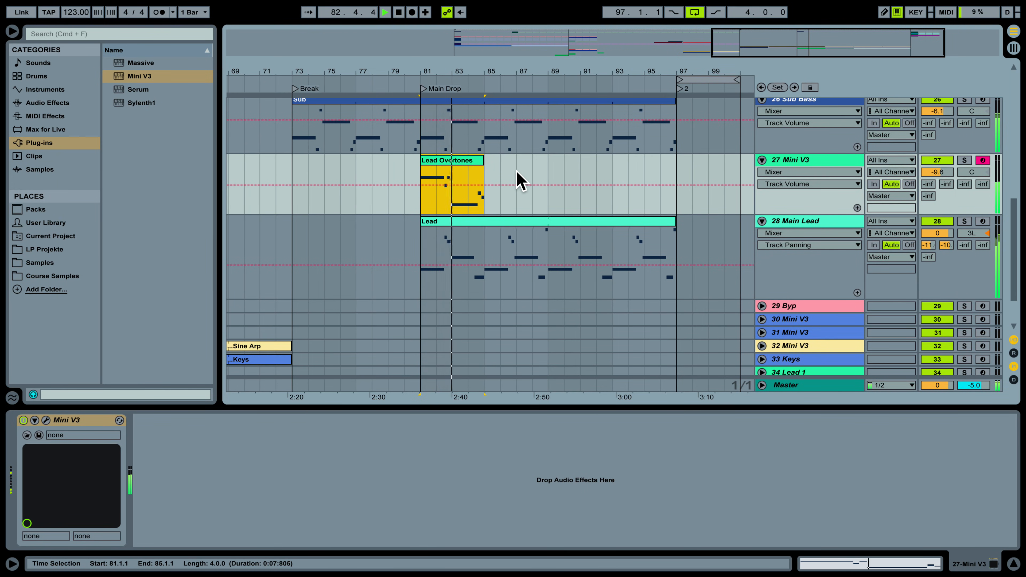
key(space)
mouse_move(928, 184)
mouse_down()
mouse_move(928, 164)
mouse_move(946, 182)
mouse_move(946, 164)
mouse_move(947, 187)
mouse_up()
key(space)
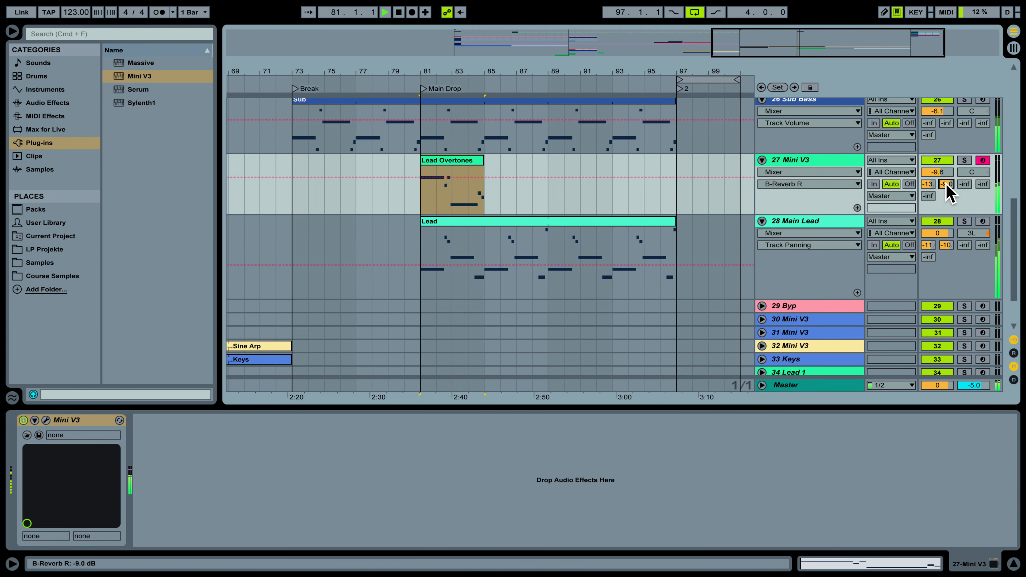
drag(947, 187, 947, 194)
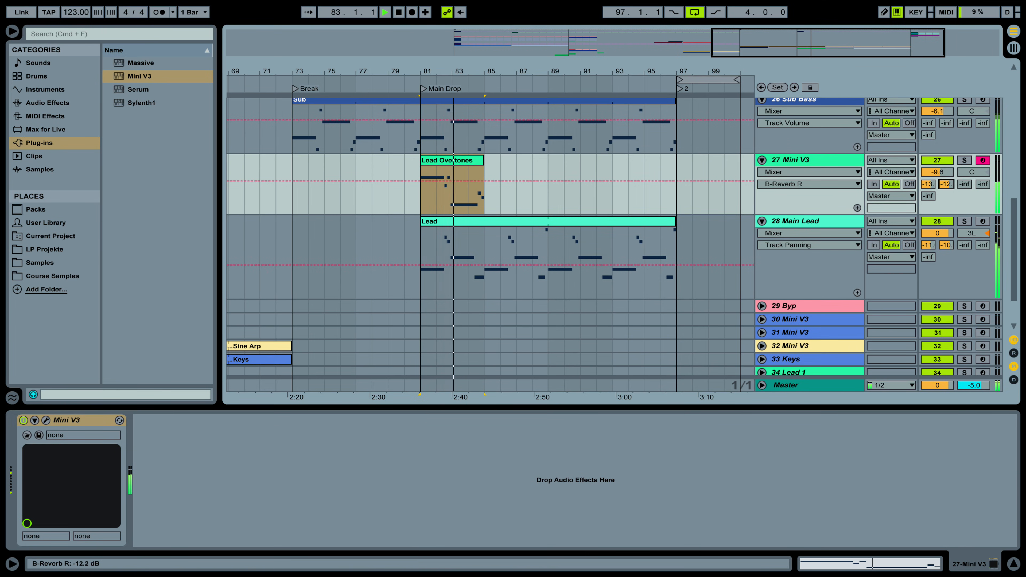
drag(947, 194, 947, 197)
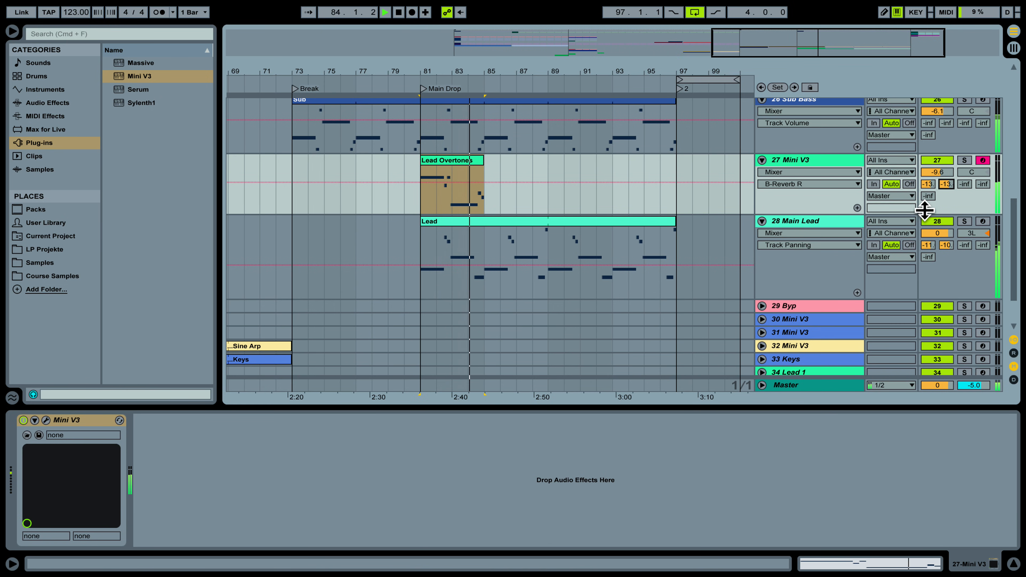
key(space)
key(space)
key(space)
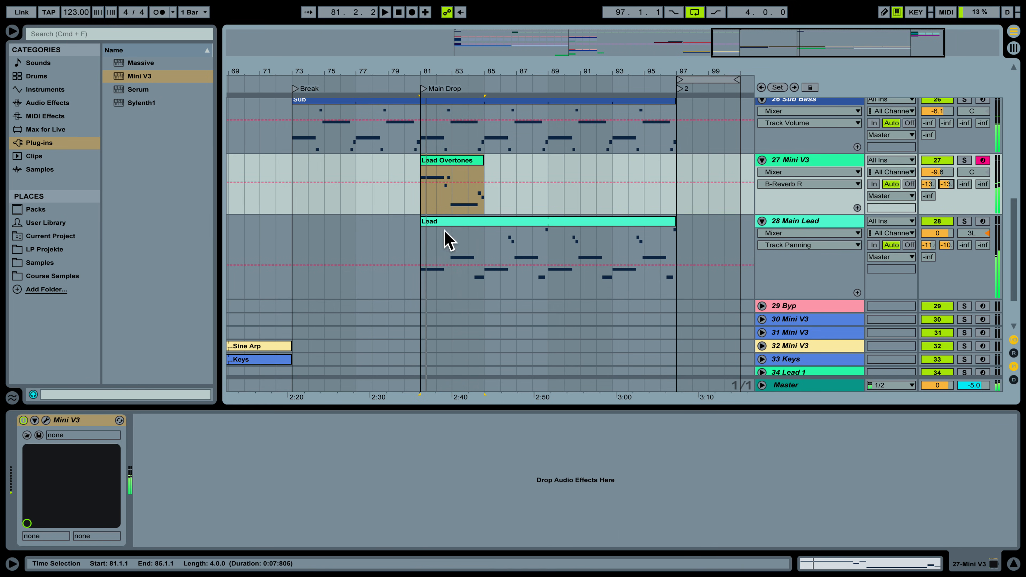
click(44, 104)
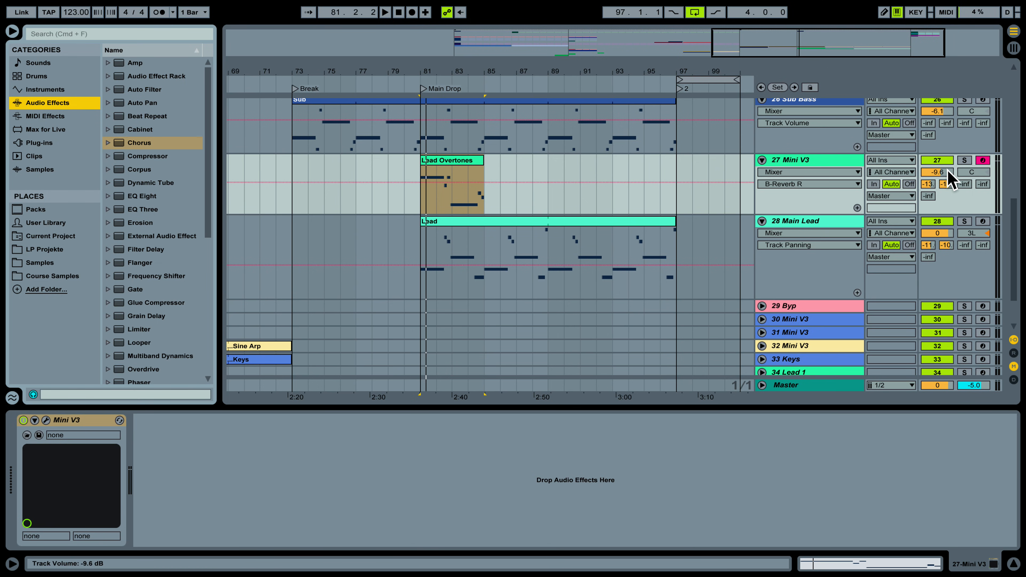
Turn track 27's volume down to -20.1 dB and listen back.
drag(937, 172, 937, 200)
key(space)
key(space)
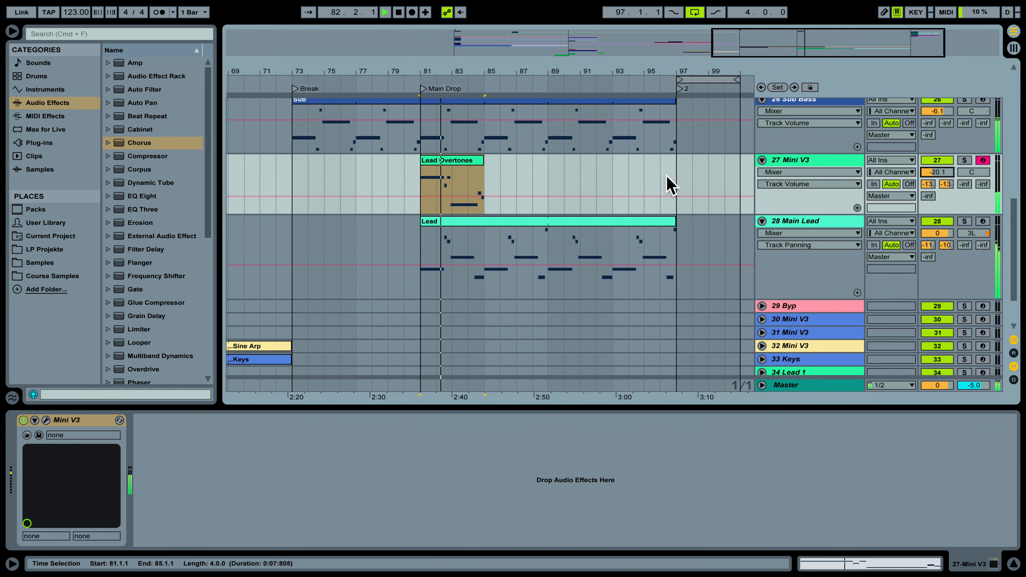
key(space)
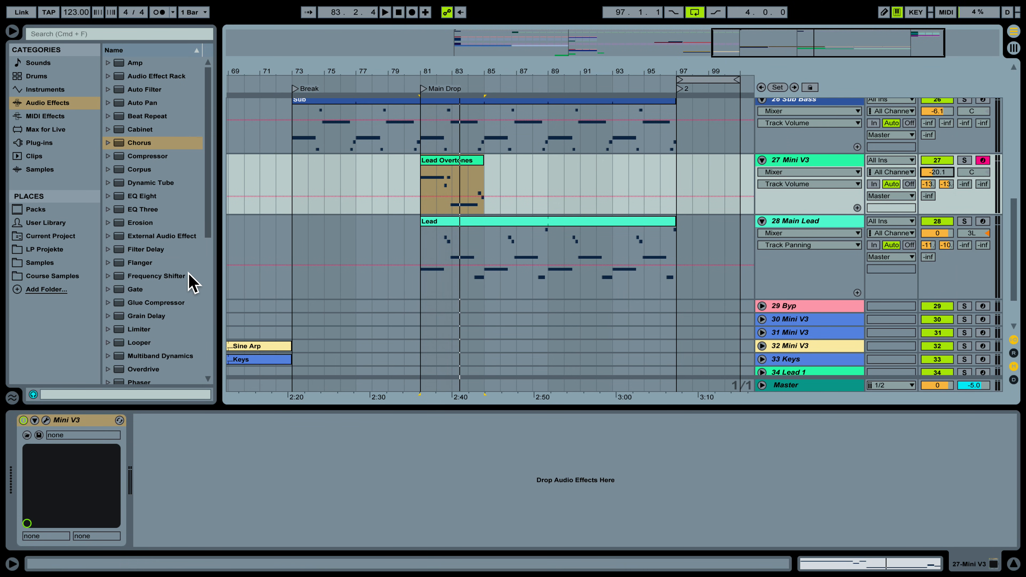
Add an Overdrive from Audio Effects to track 27 after Mini V3.
scroll(150, 303, down, 5)
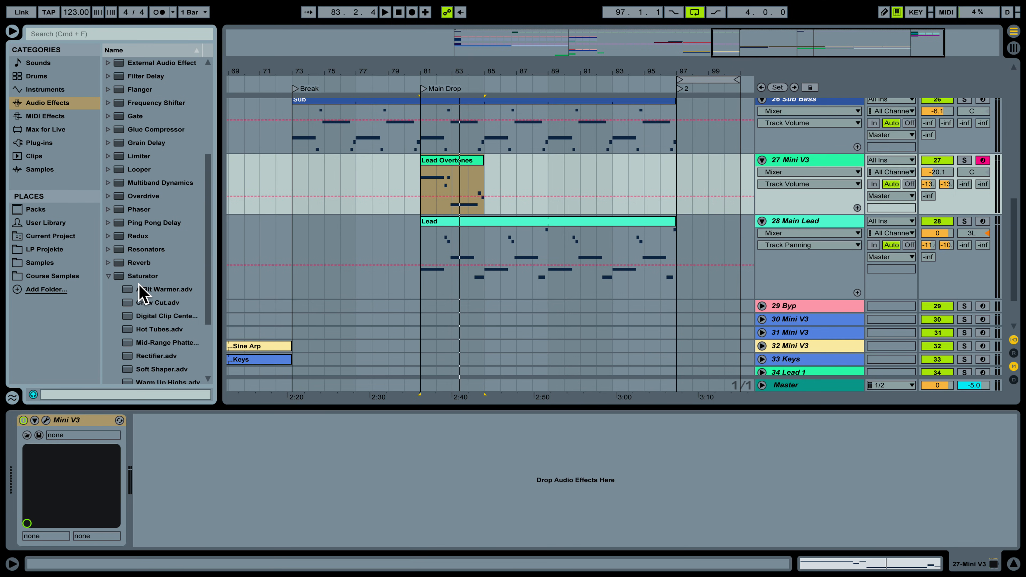
click(109, 277)
scroll(153, 238, up, 1)
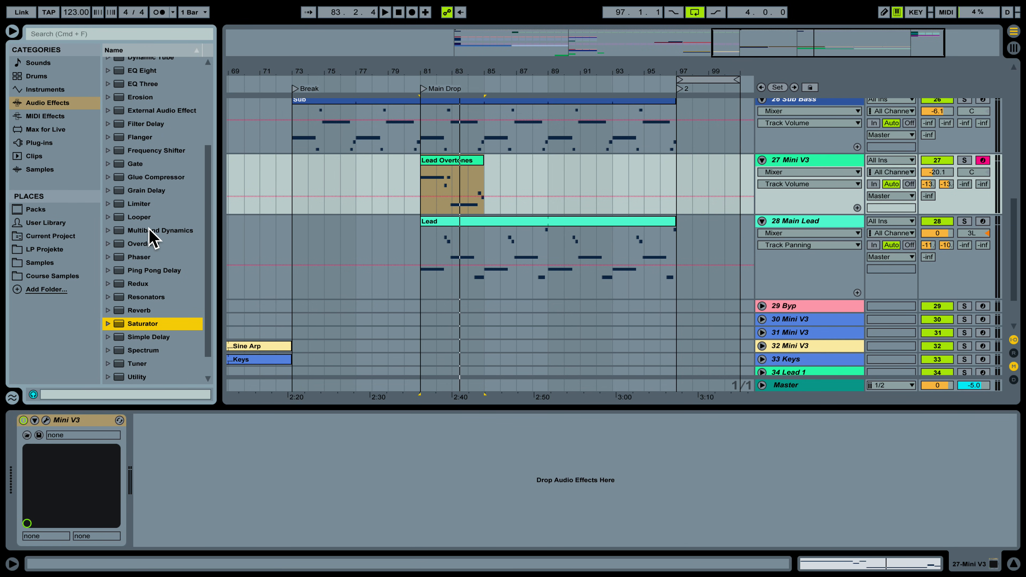
click(155, 248)
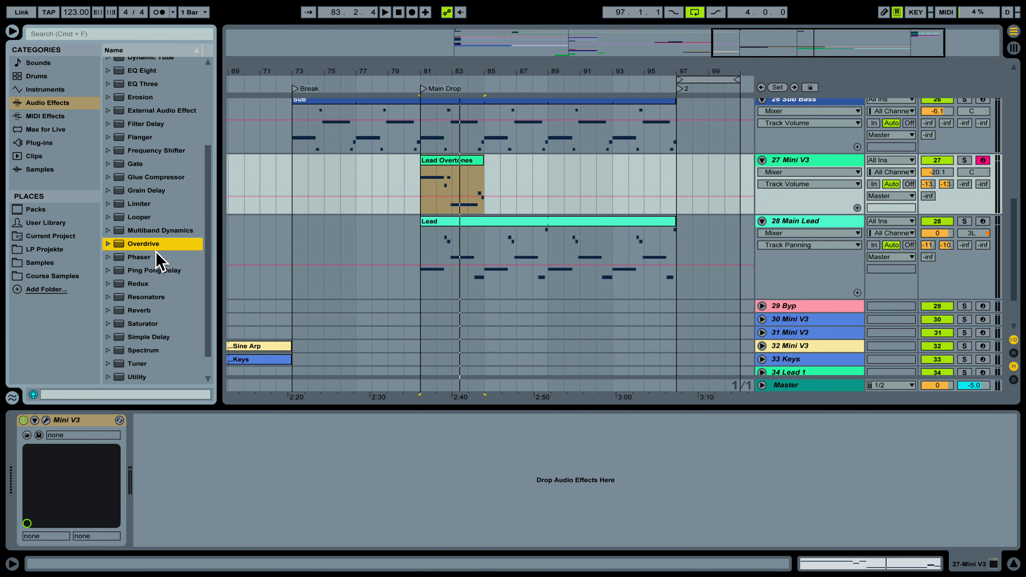
drag(213, 409, 159, 453)
Reduce the Overdrive Dry/Wet to 30 % while auditioning from bar 81.
key(space)
key(space)
key(space)
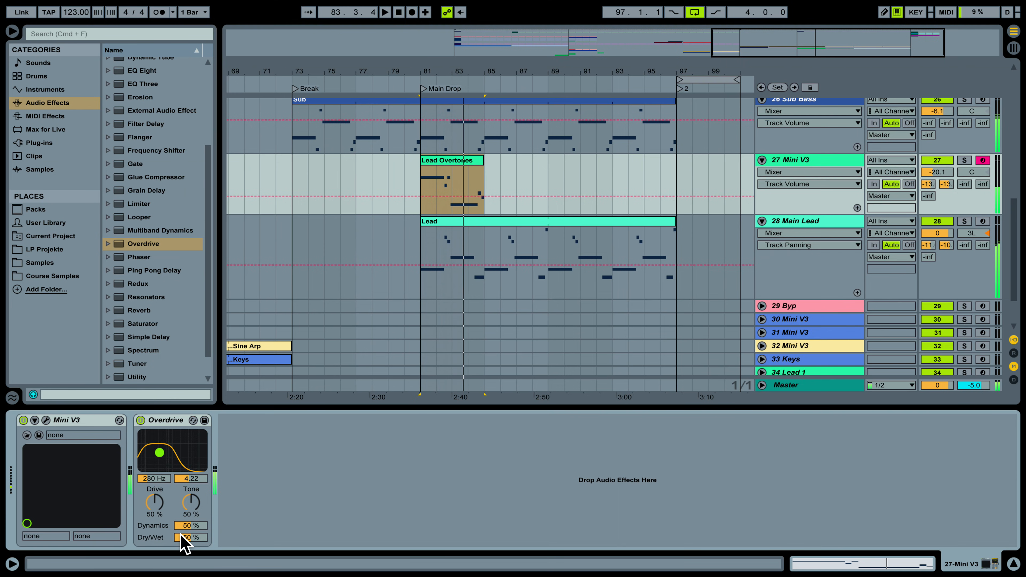
drag(181, 538, 181, 559)
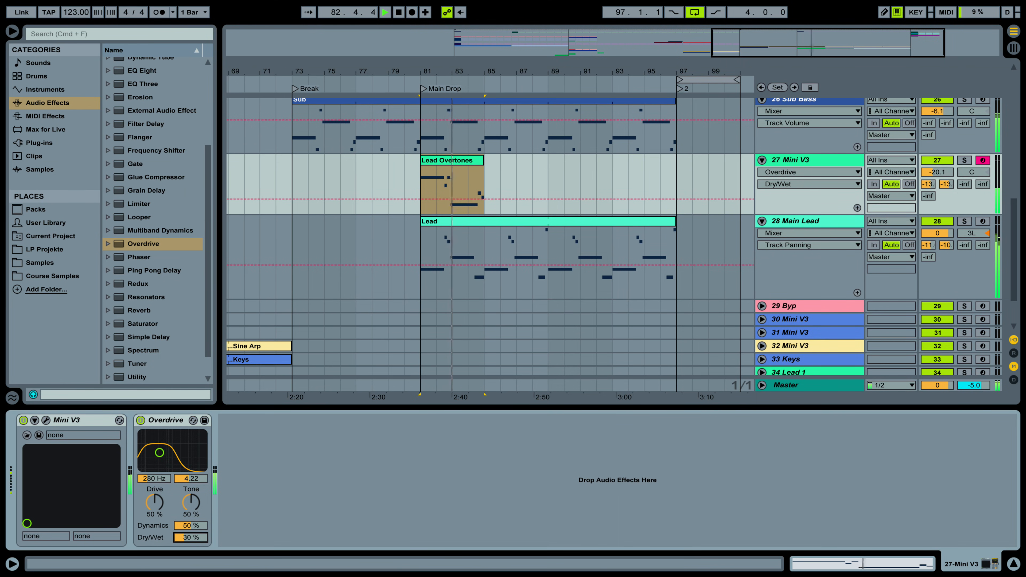
key(space)
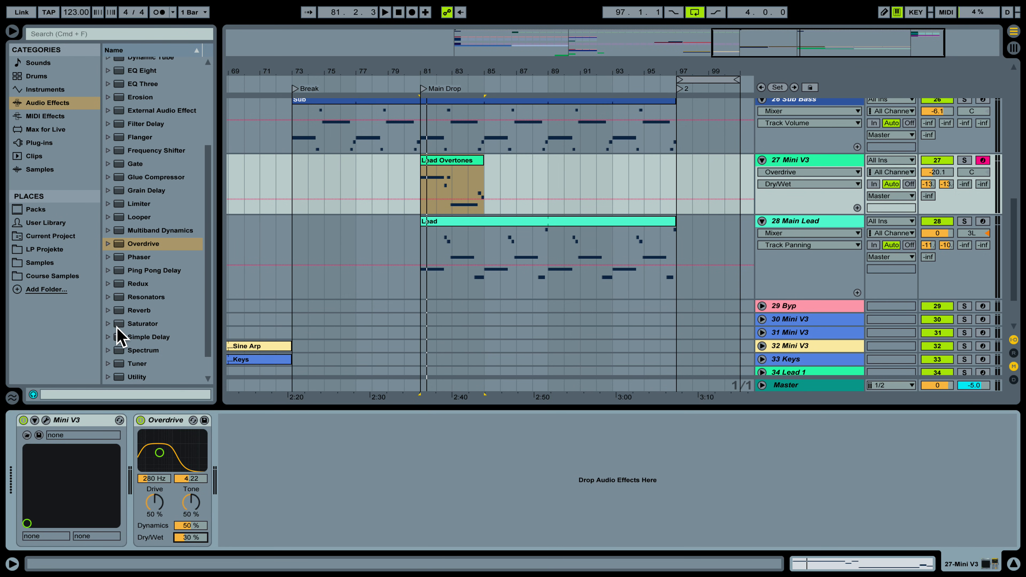
click(109, 324)
Insert a Saturator after Overdrive on track 27 and turn its Drive down to 6.71 dB.
drag(130, 325, 323, 448)
key(space)
click(239, 466)
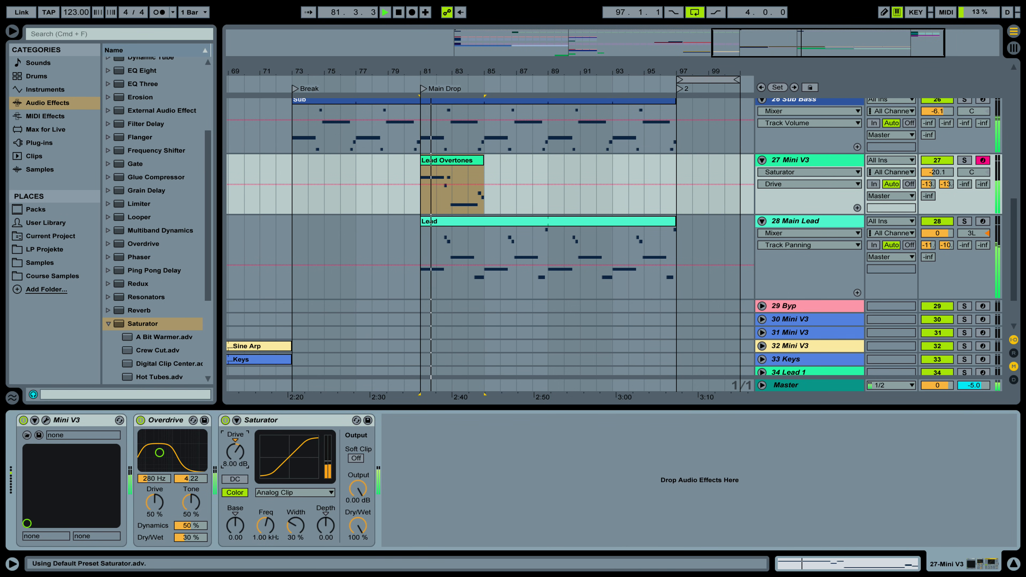
drag(239, 466, 238, 482)
key(space)
key(space)
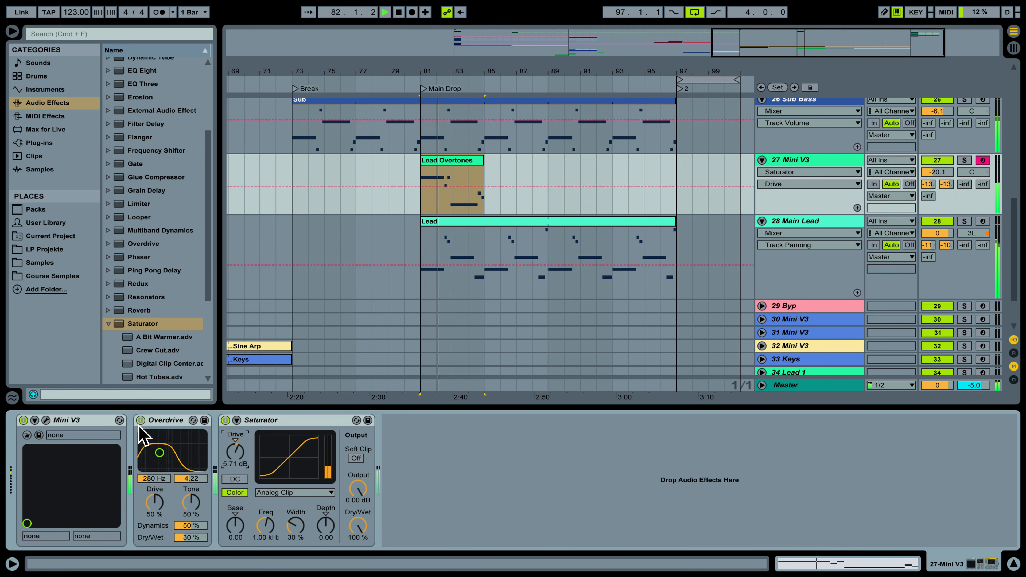
click(107, 324)
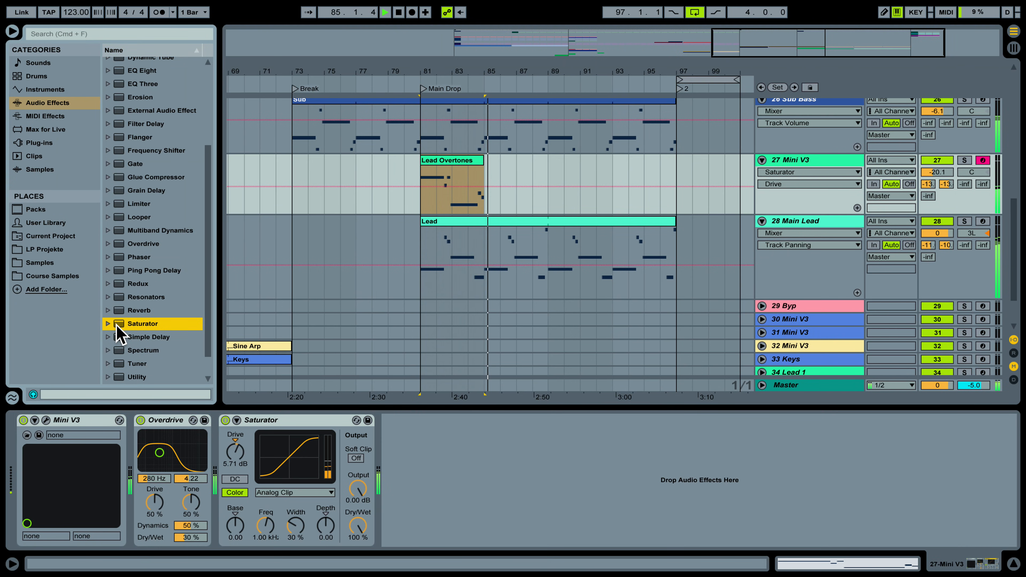
scroll(125, 233, up, 5)
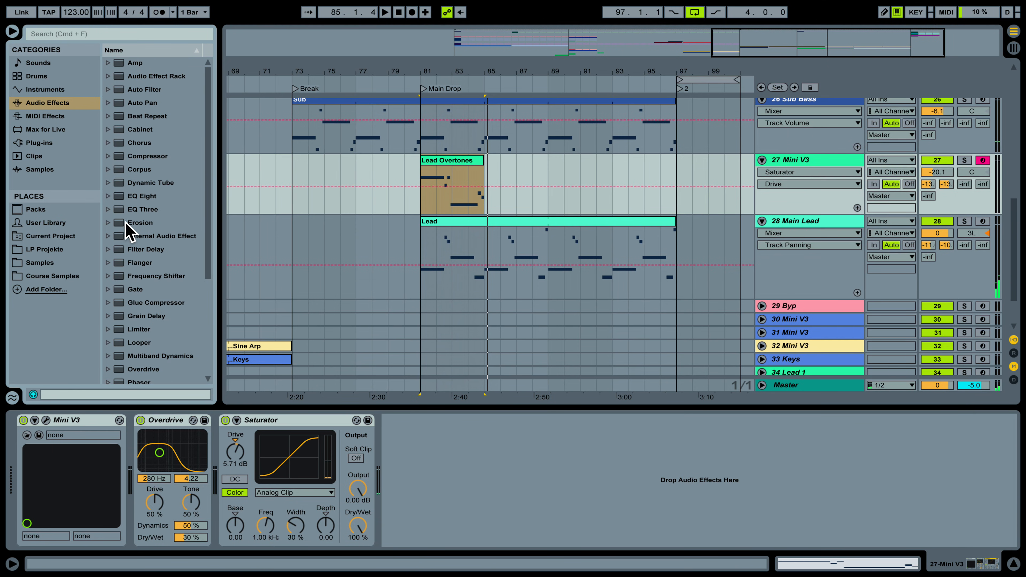
Place Auto Pan after the Saturator, slowing its Rate to 0.14 Hz with Amount at 40.5 %.
drag(148, 105, 403, 475)
key(space)
key(space)
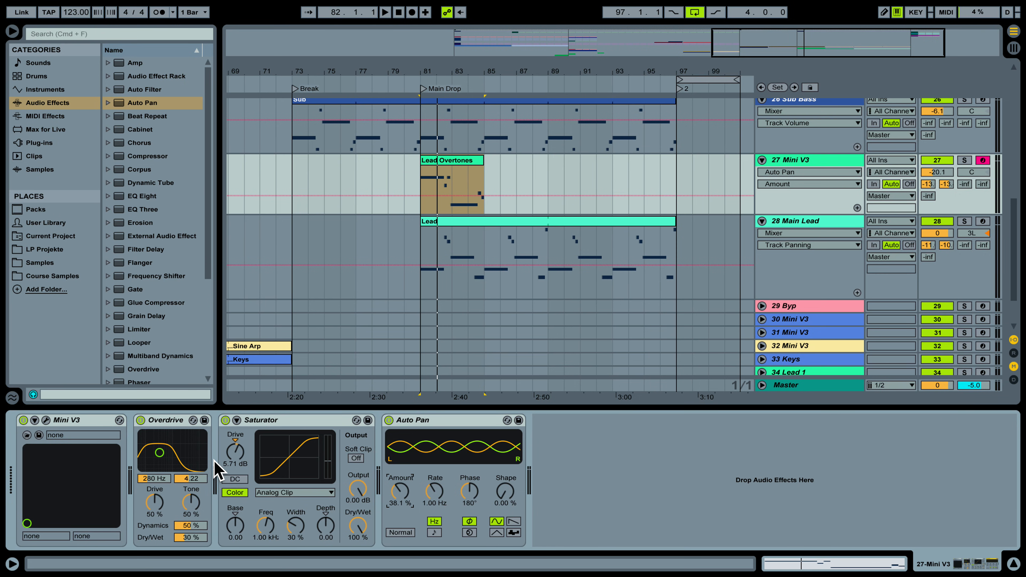
drag(429, 496, 429, 528)
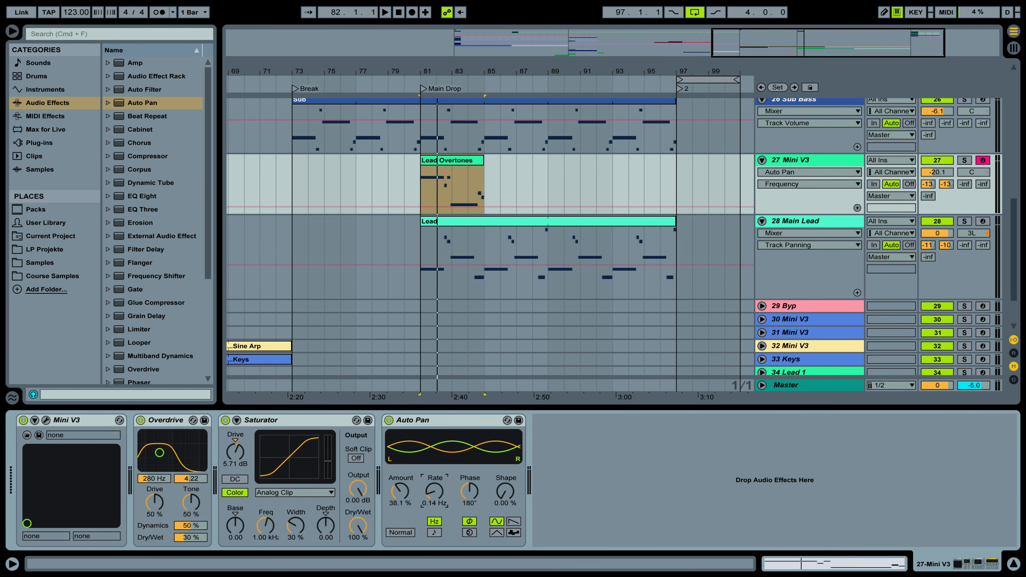
click(401, 489)
key(space)
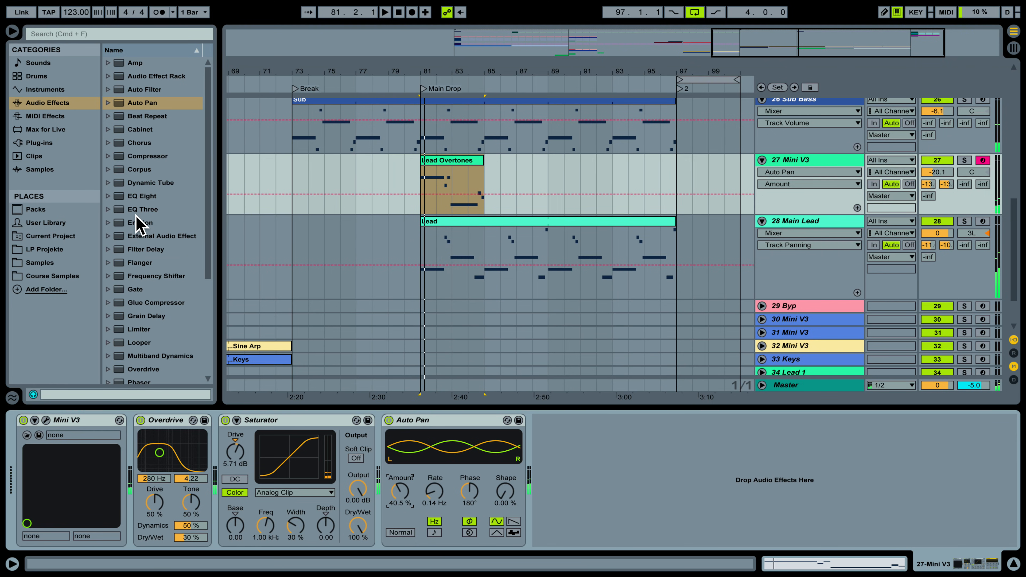
click(137, 153)
Insert a Compressor after Auto Pan and set its sidechain source to the kick track.
drag(534, 437, 588, 448)
click(551, 420)
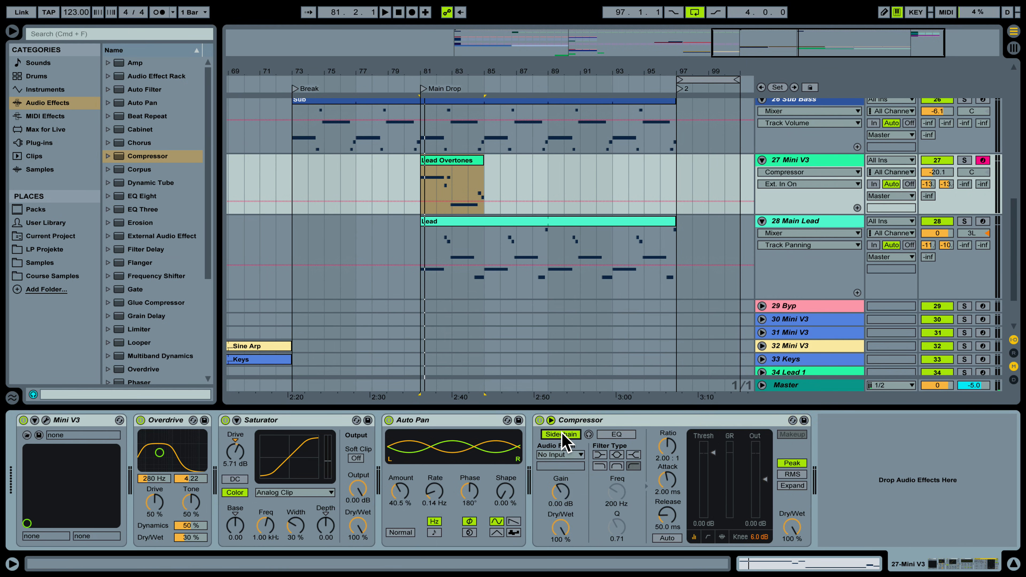
click(569, 455)
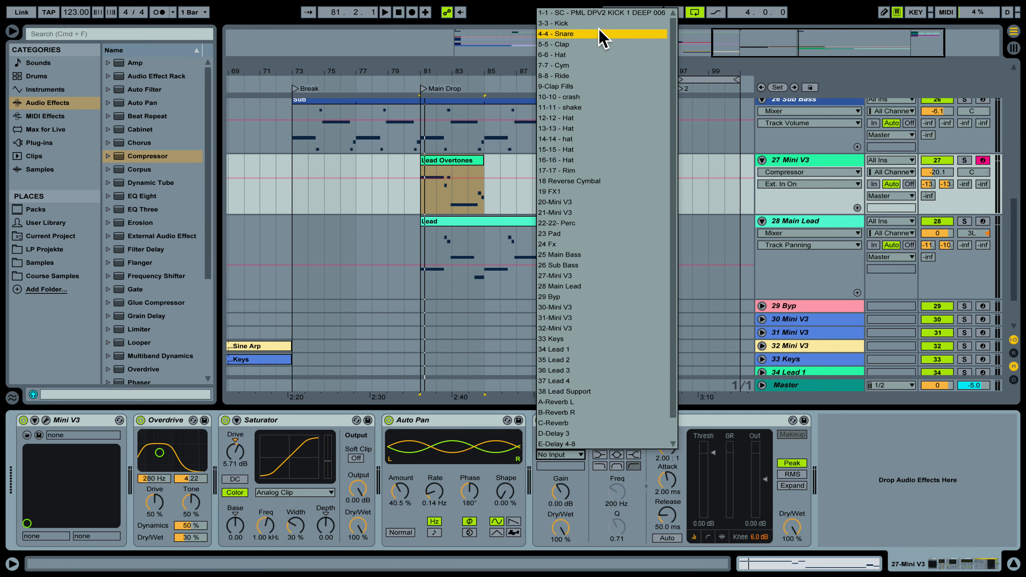
key(Return)
key(space)
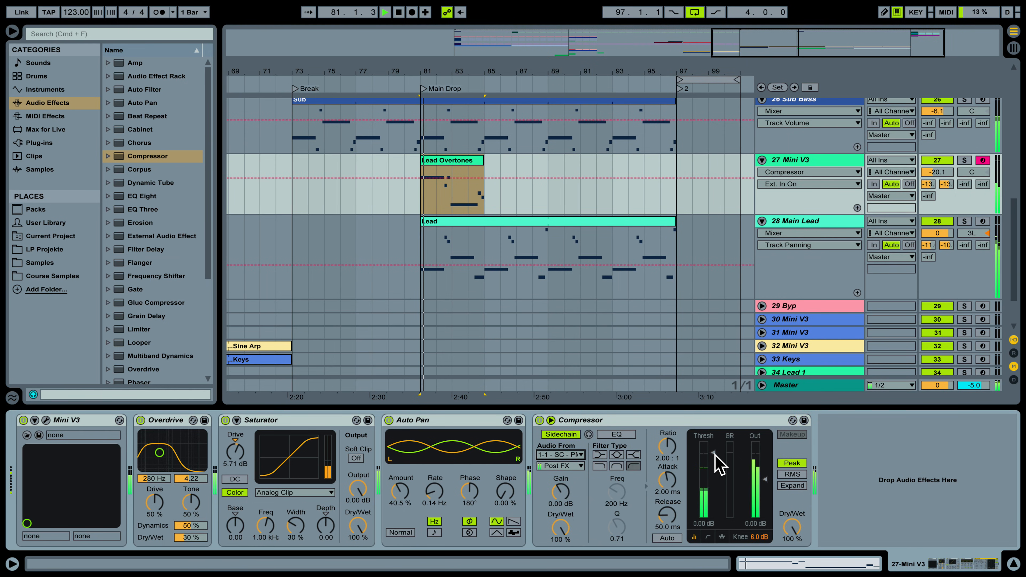
Set the Compressor threshold to −18.2 dB and ratio to 2.86:1, auditioning the Main Drop.
drag(712, 480, 713, 487)
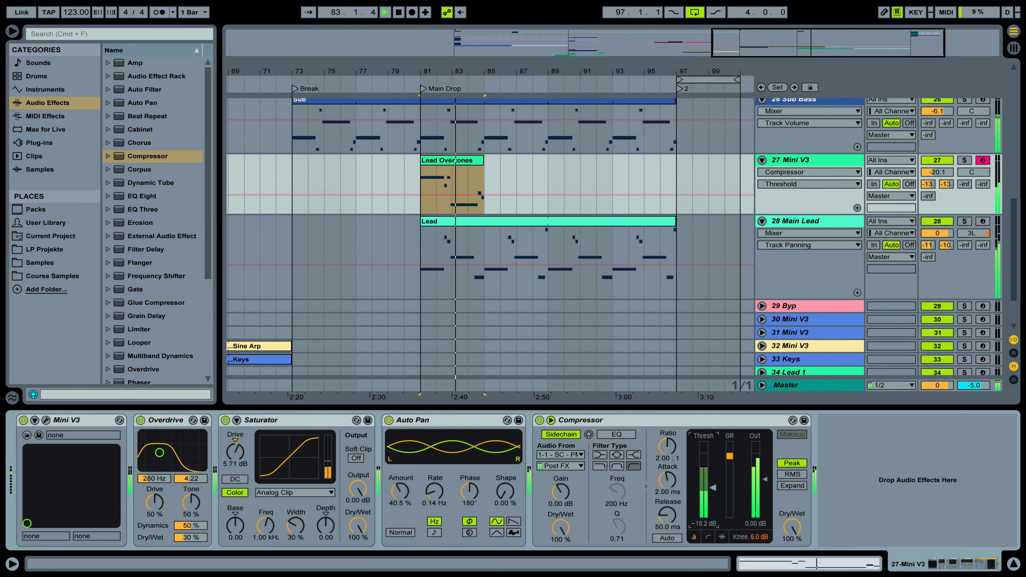
key(space)
drag(663, 447, 680, 440)
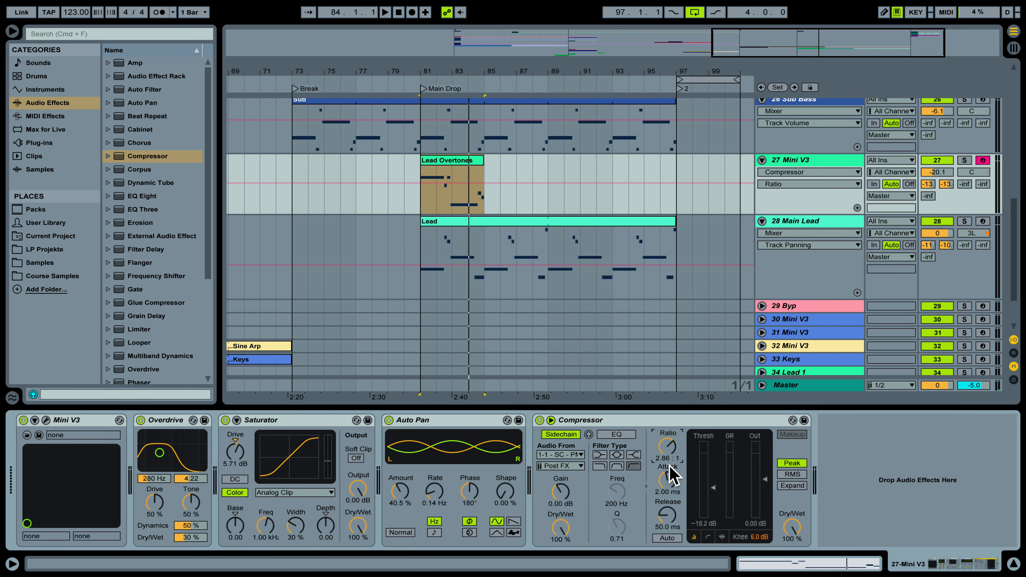
key(space)
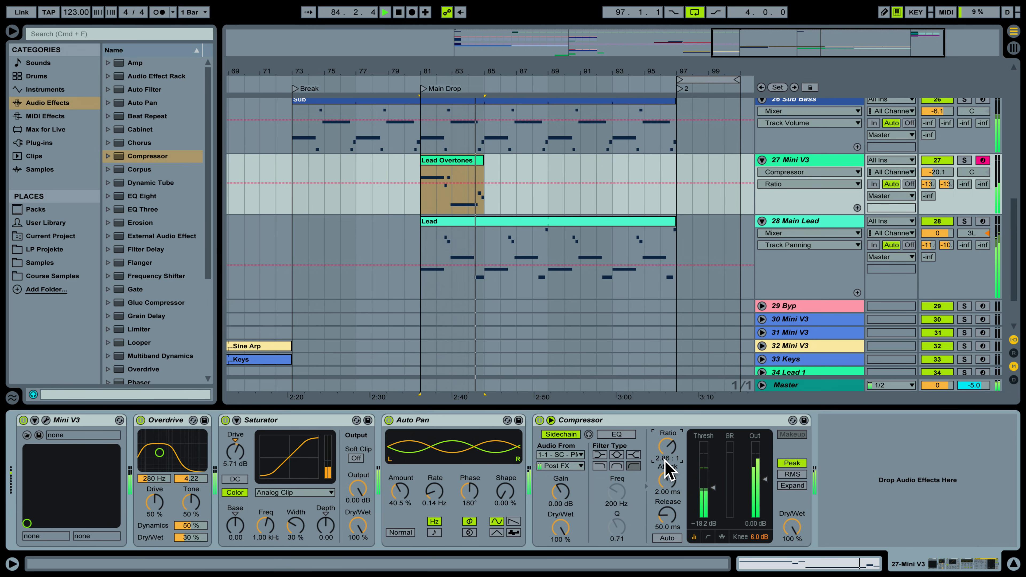
key(space)
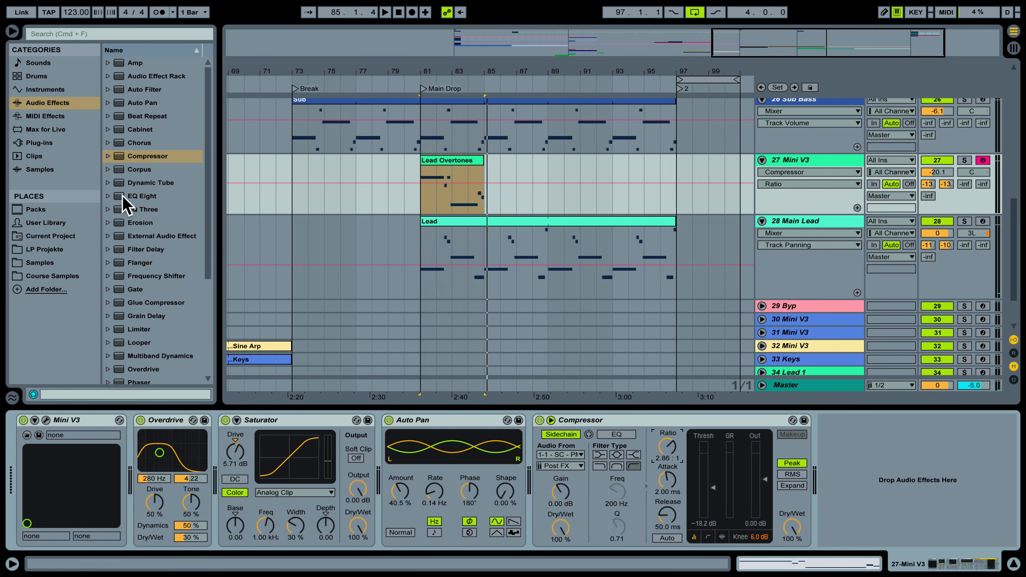
Insert EQ Eight after the Compressor, solo Mini V3, and set a low cut near 612 Hz.
drag(131, 196, 877, 506)
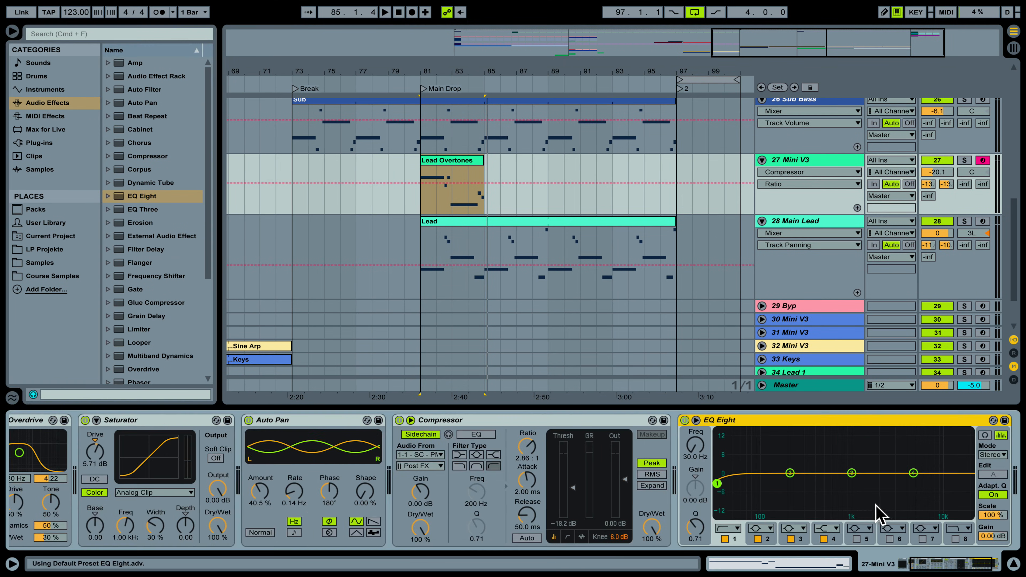
key(space)
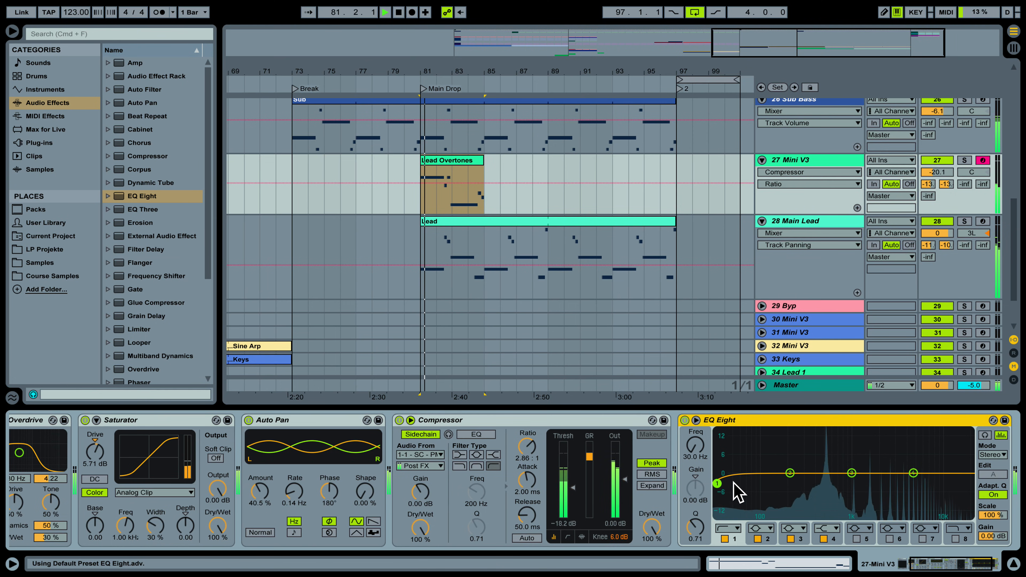
key(space)
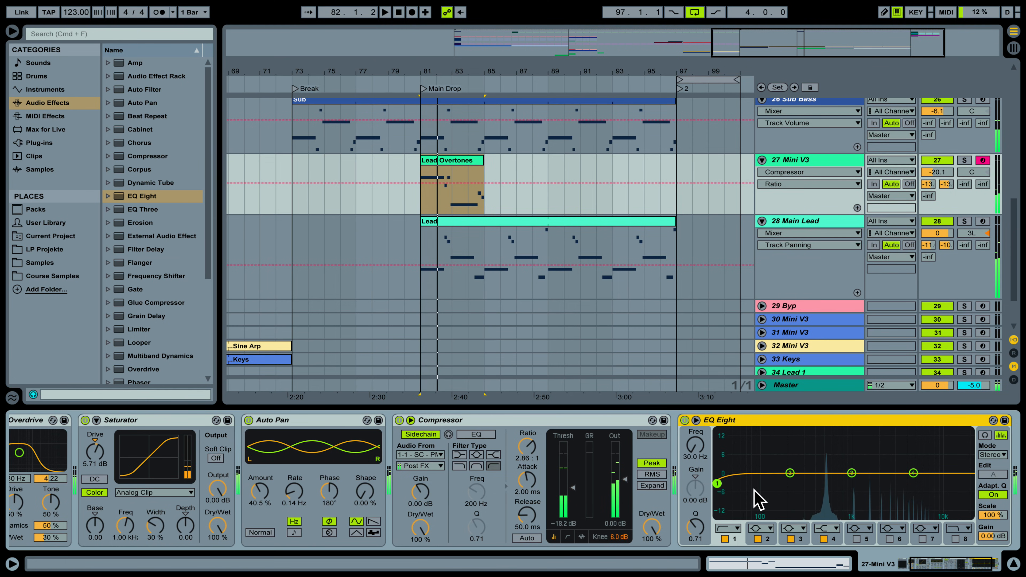
drag(717, 484, 836, 480)
click(964, 160)
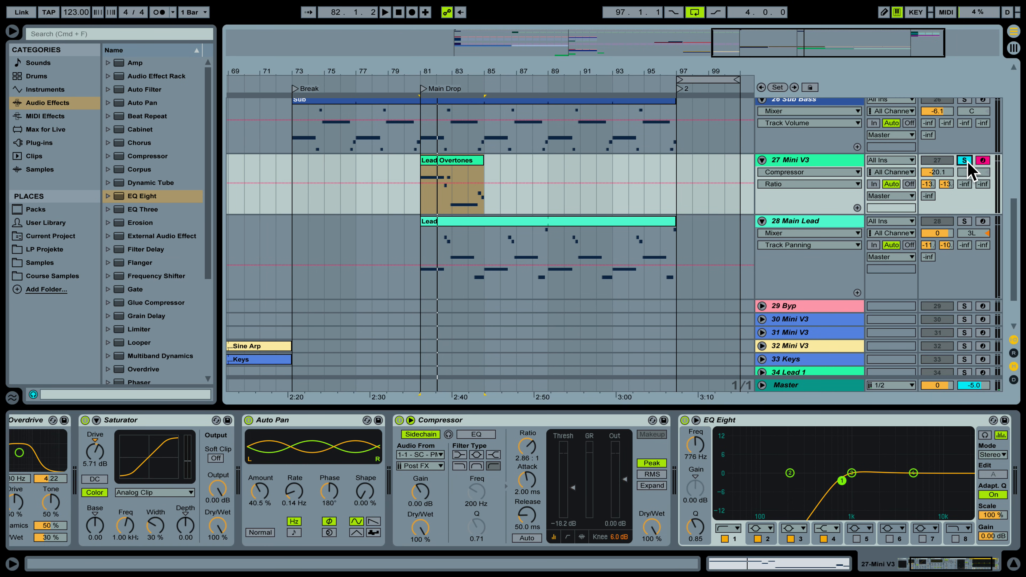
key(space)
drag(842, 483, 831, 486)
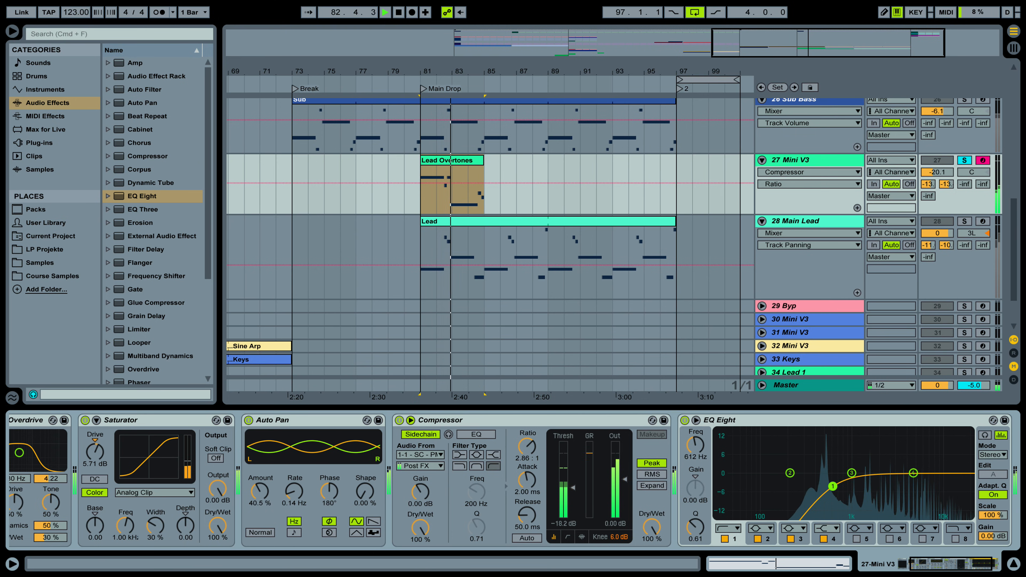
key(space)
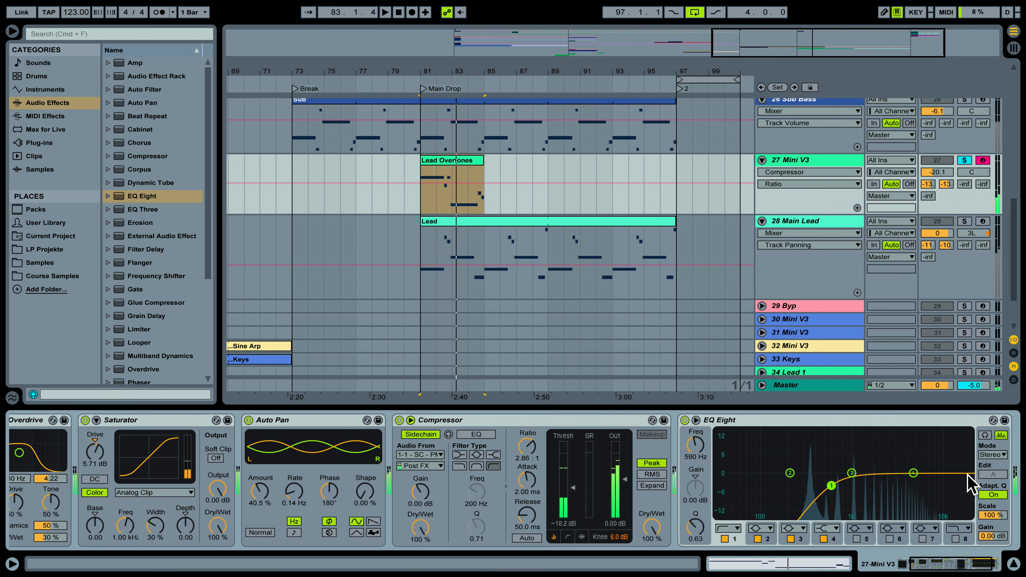
Switch EQ Eight to M/S mode and move the mid low cut to 1.29 kHz.
click(1000, 454)
click(995, 483)
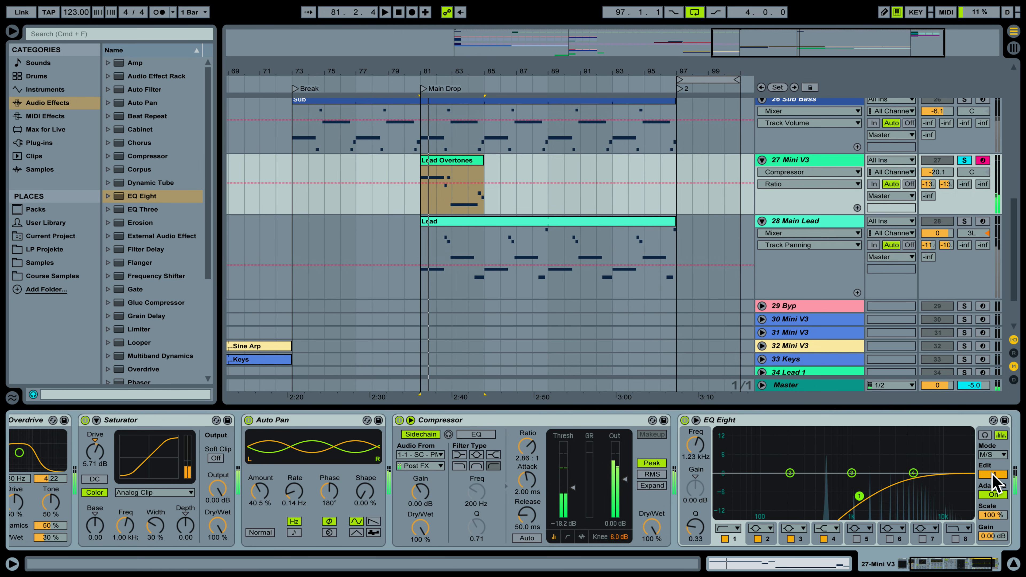
drag(859, 495, 861, 493)
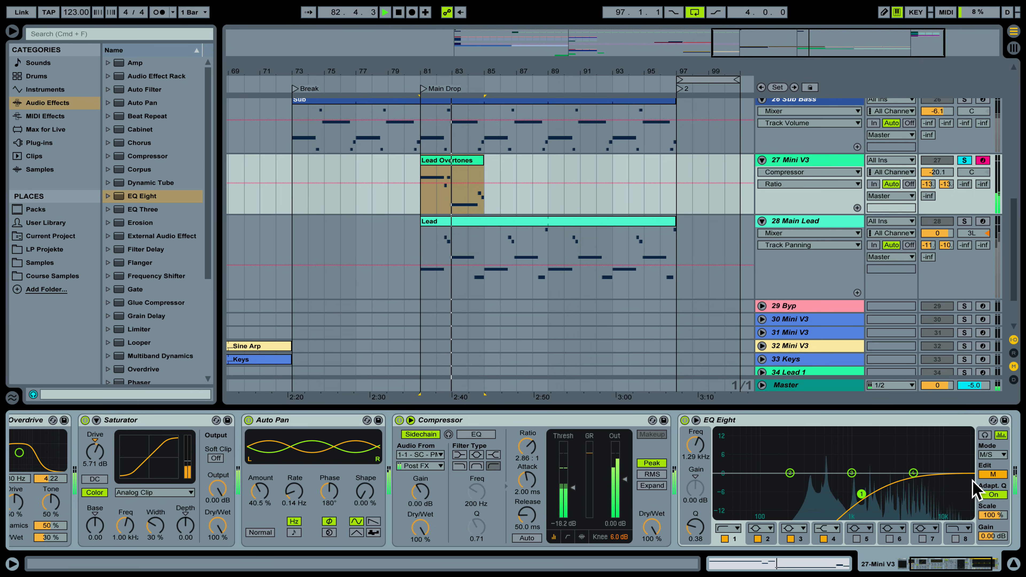
click(992, 474)
key(space)
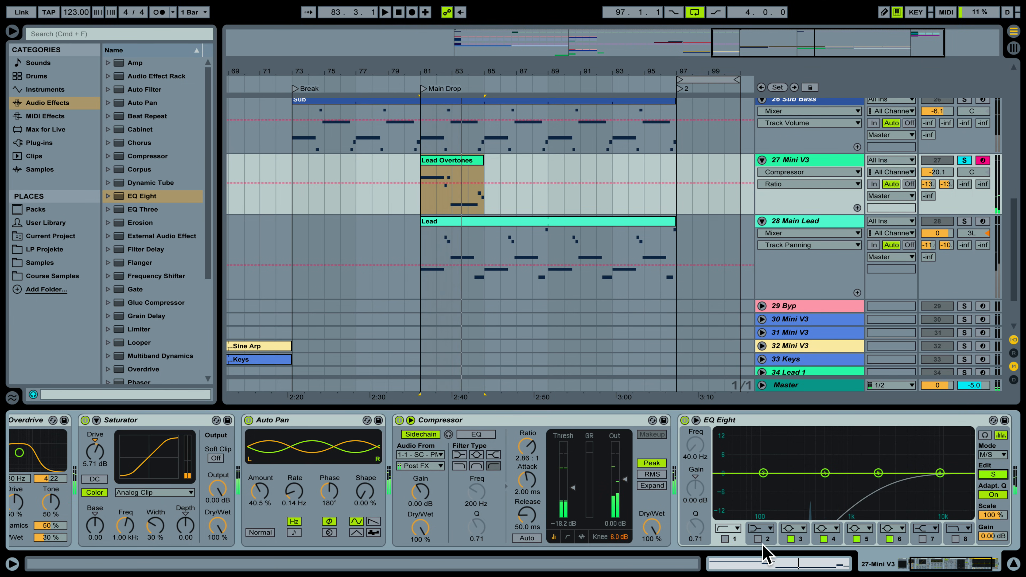
Enable the side channel's low-cut band, raise it, and compare the mid and side curves.
click(724, 538)
drag(731, 479, 799, 492)
key(space)
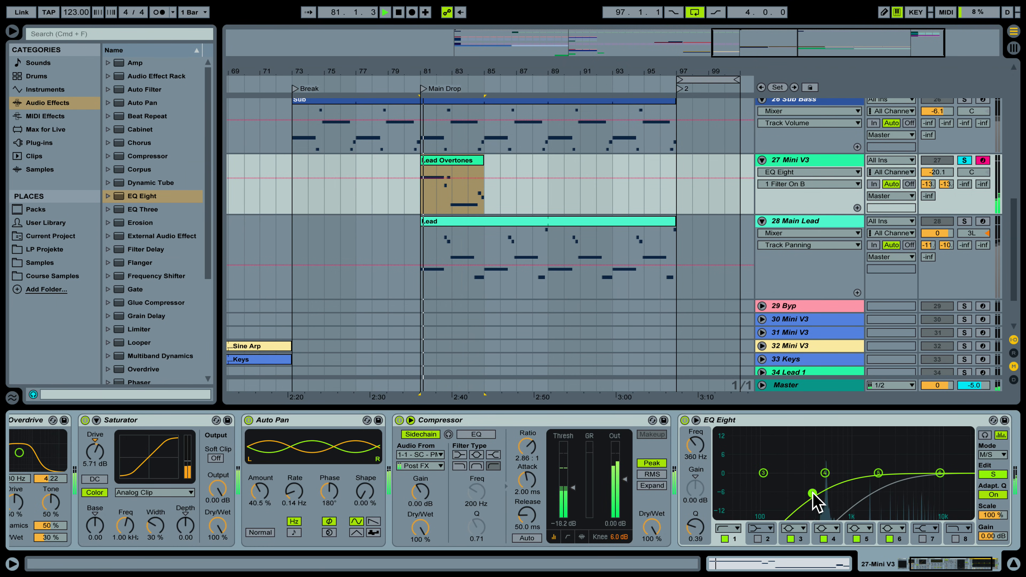
click(991, 474)
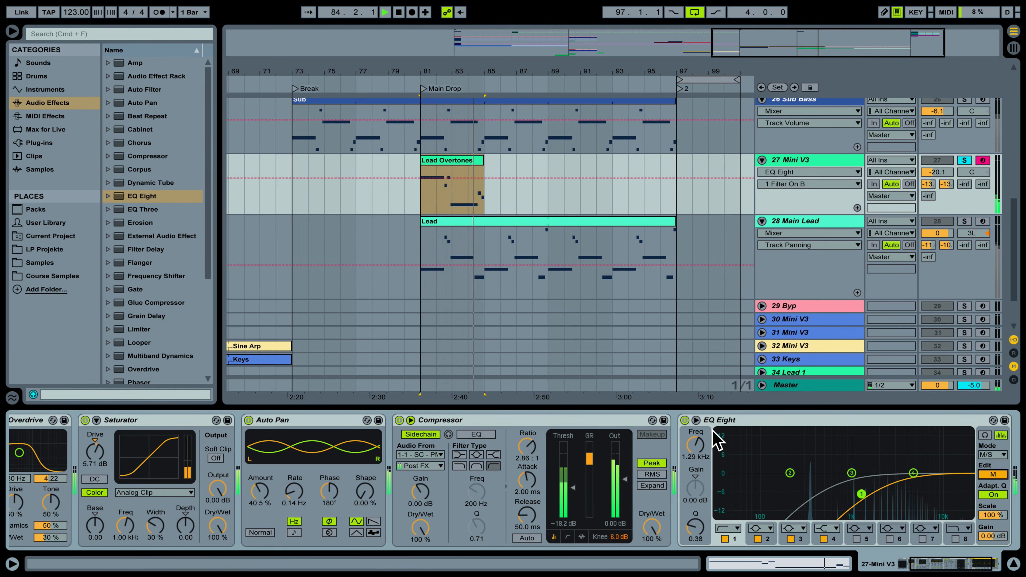
key(space)
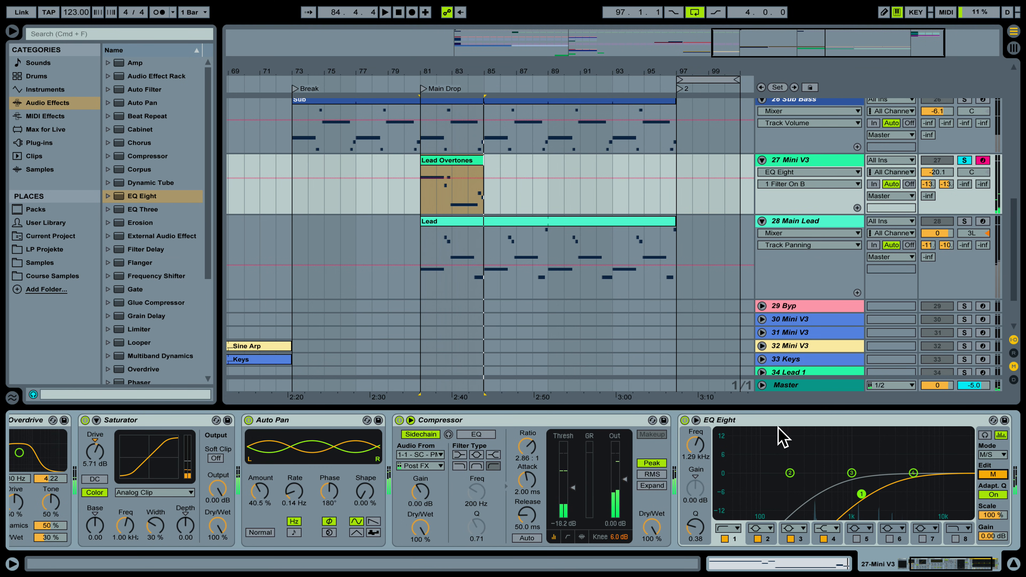
scroll(158, 310, down, 3)
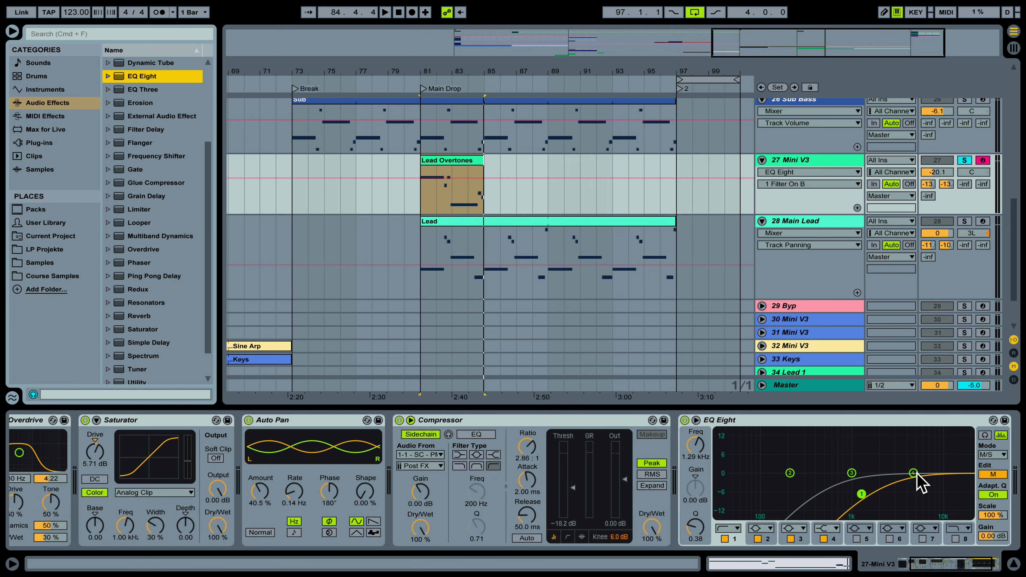
click(990, 474)
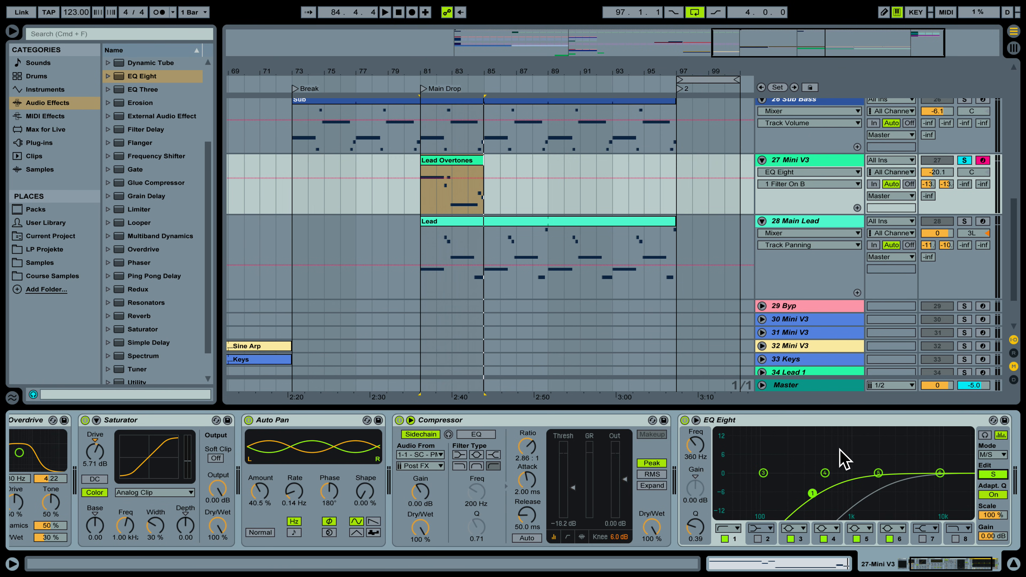
click(988, 476)
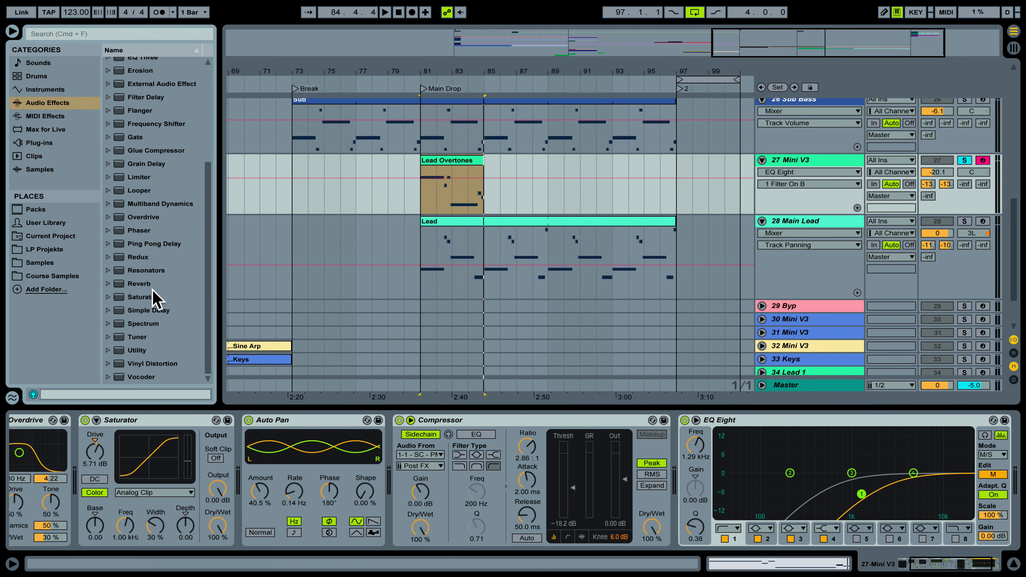
Add a Reverb to the Mini V3 chain with 2.41 s decay and High quality.
click(143, 285)
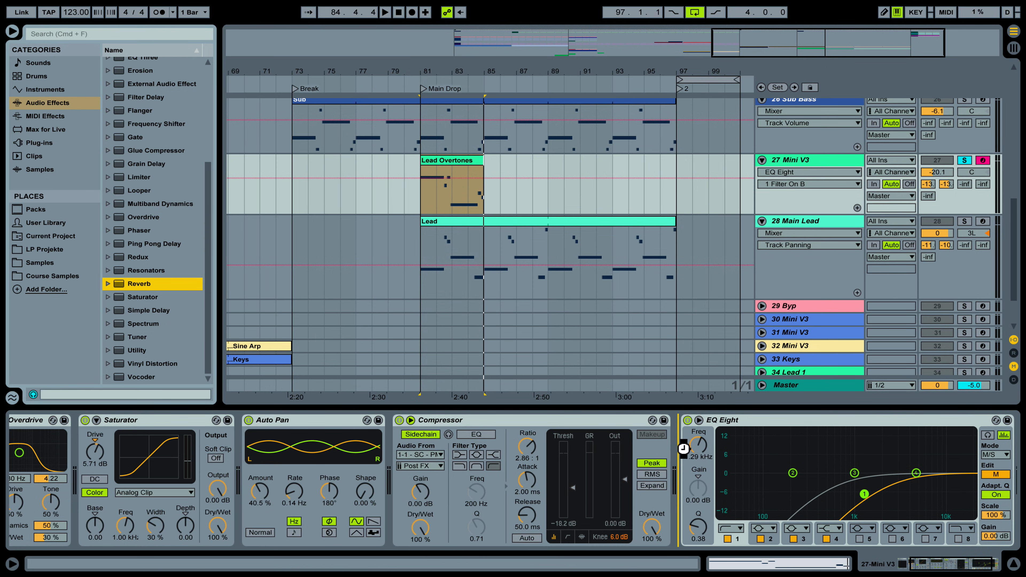
drag(683, 449, 686, 452)
drag(943, 561, 956, 563)
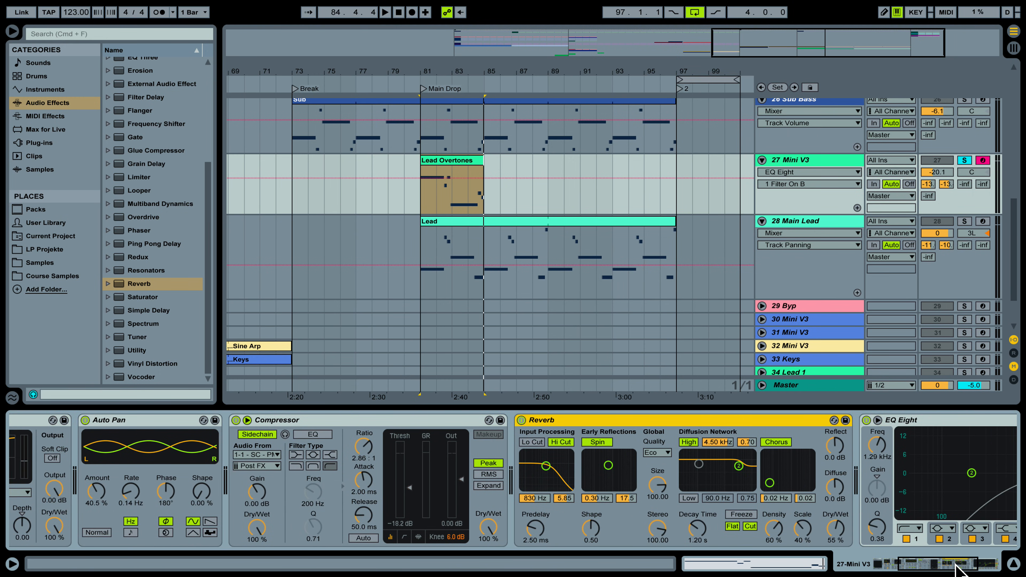
drag(702, 535, 703, 517)
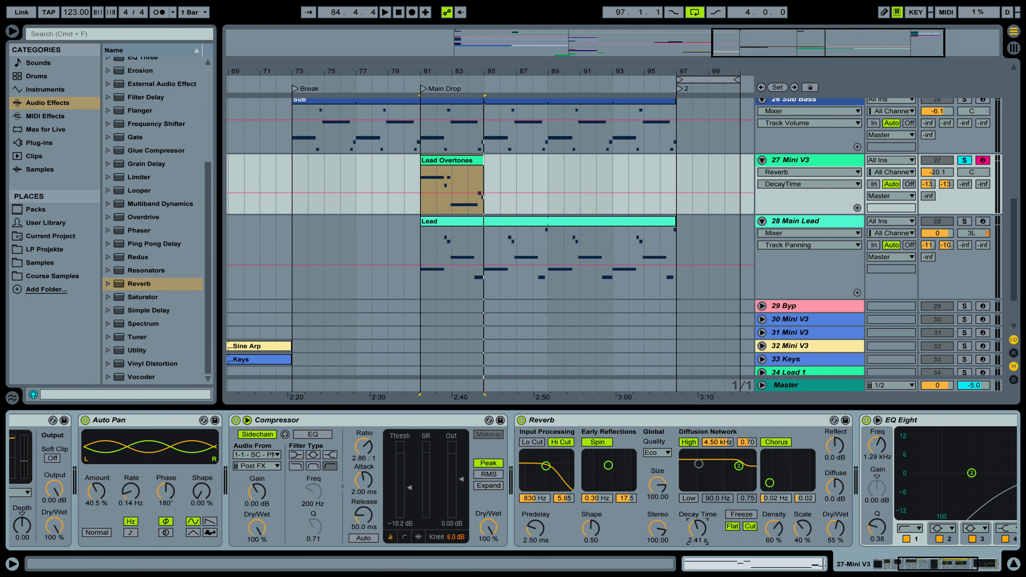
click(656, 452)
click(657, 477)
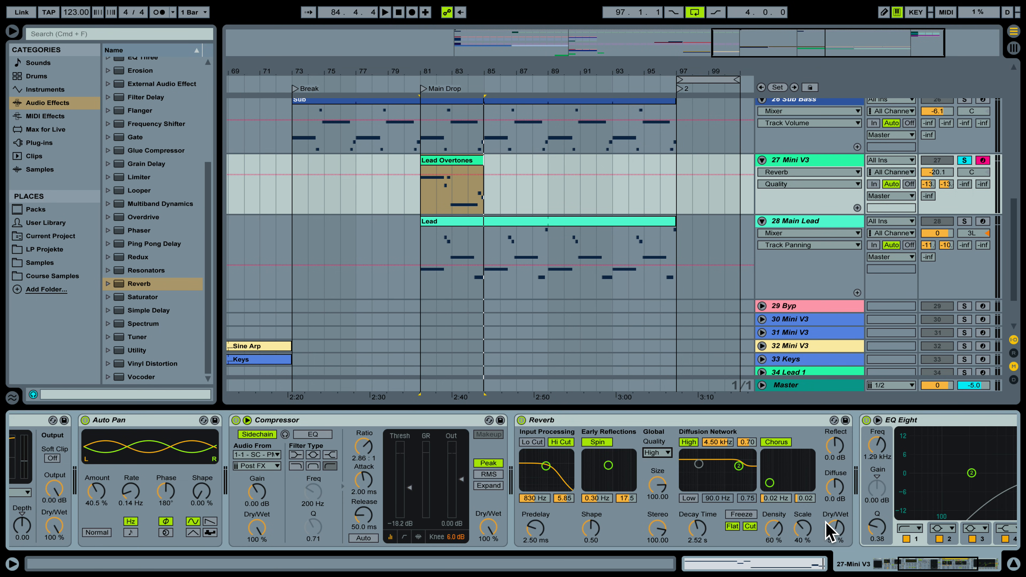
key(space)
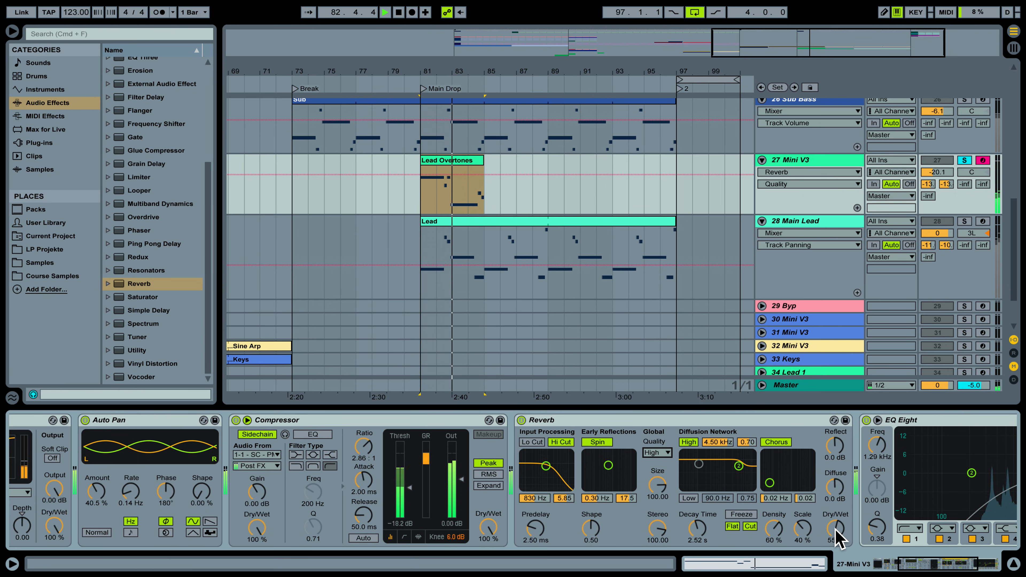
key(space)
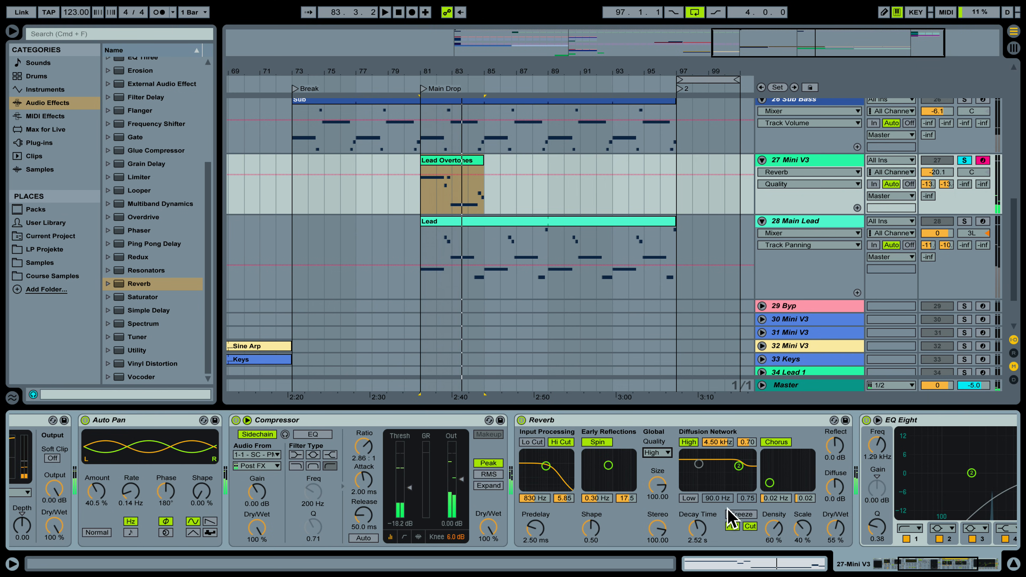
Change the Reverb decay to 3.02 s, reduce dry/wet, and raise diffuse to about 3 dB.
click(695, 527)
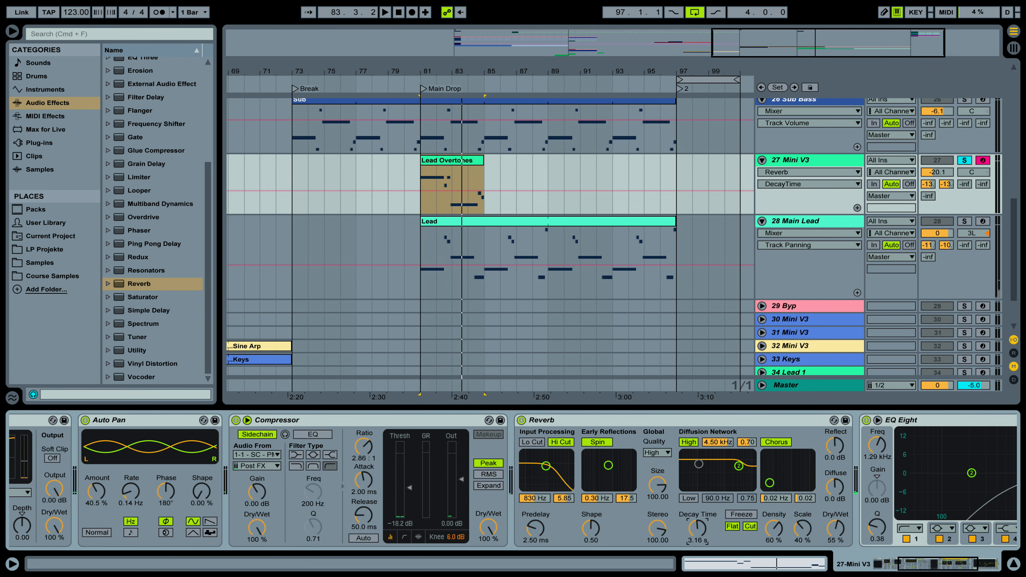
drag(695, 527, 707, 524)
key(space)
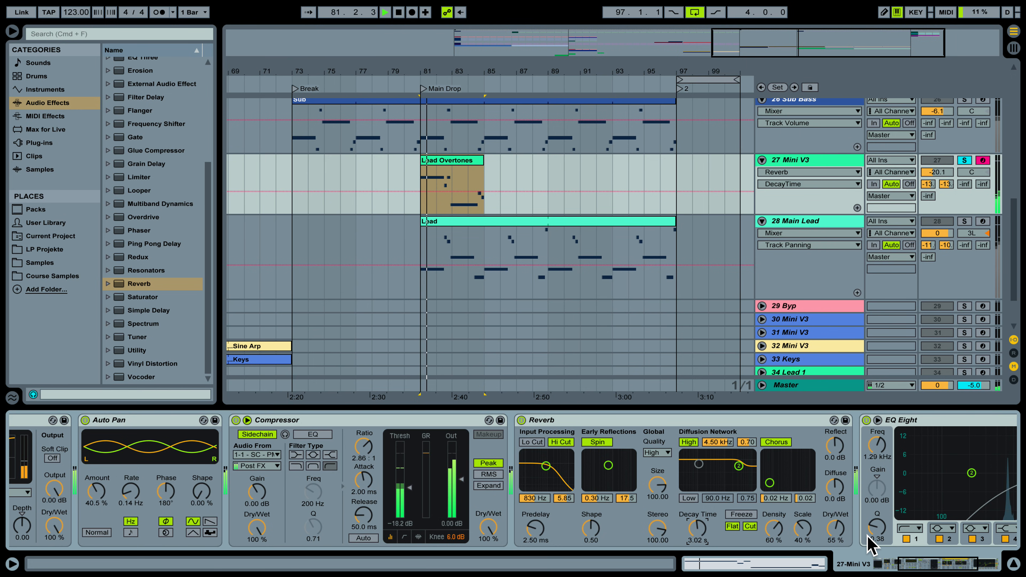
key(space)
key(space)
drag(839, 526, 838, 538)
key(space)
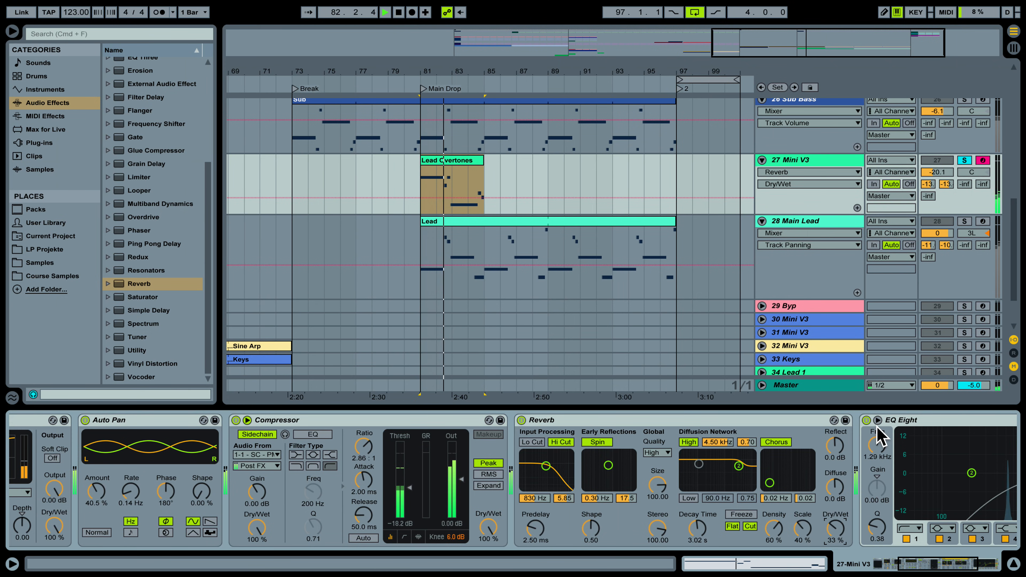
key(space)
drag(836, 489, 836, 483)
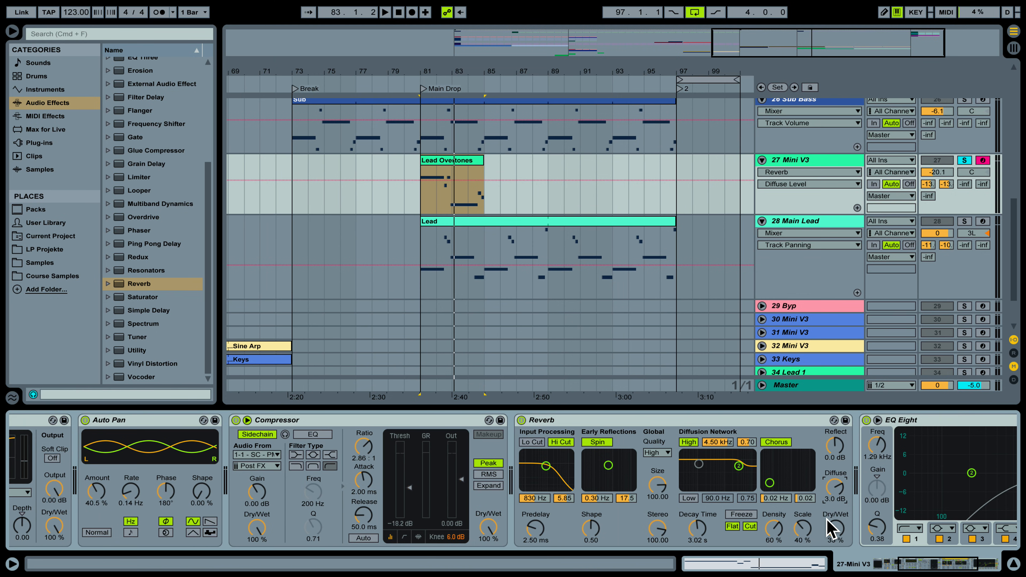
Lower the Reverb's input high-cut frequency to 3.95 kHz while playing the Main Drop.
key(space)
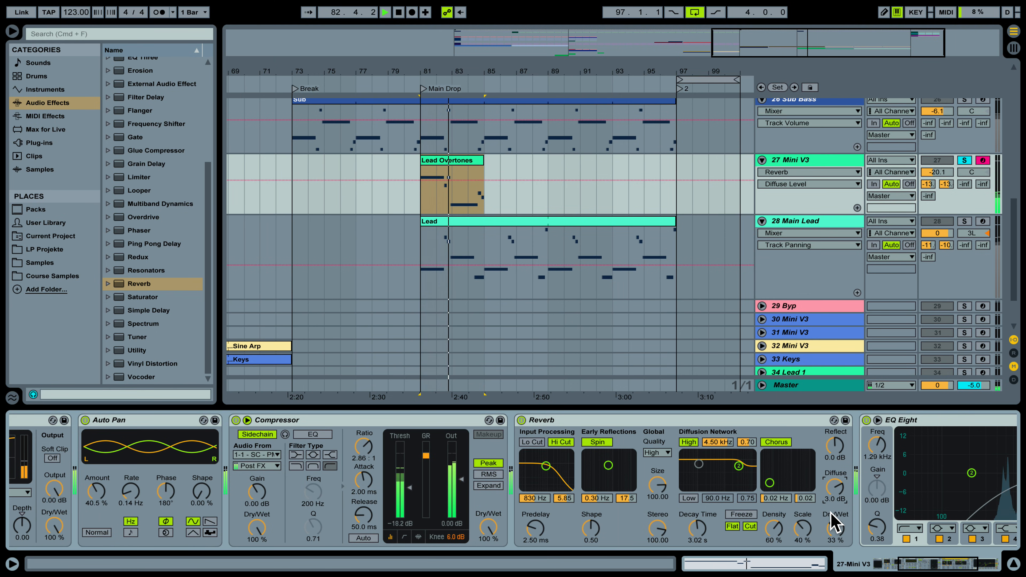
key(space)
key(space)
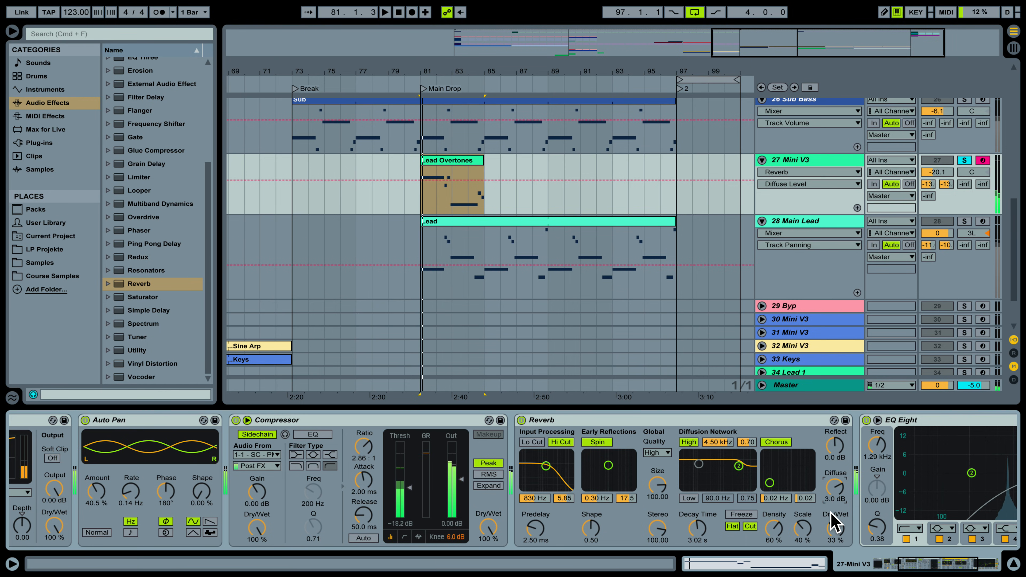
drag(556, 465, 543, 470)
key(space)
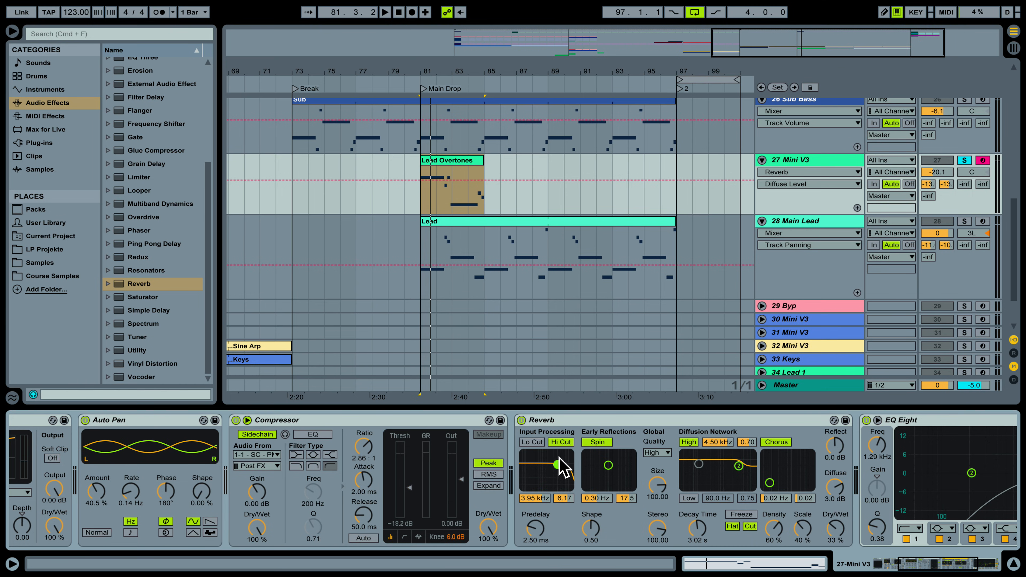
Turn on the Reverb's diffusion low shelf at 244 Hz, with input high-cut at 4.72 kHz.
key(space)
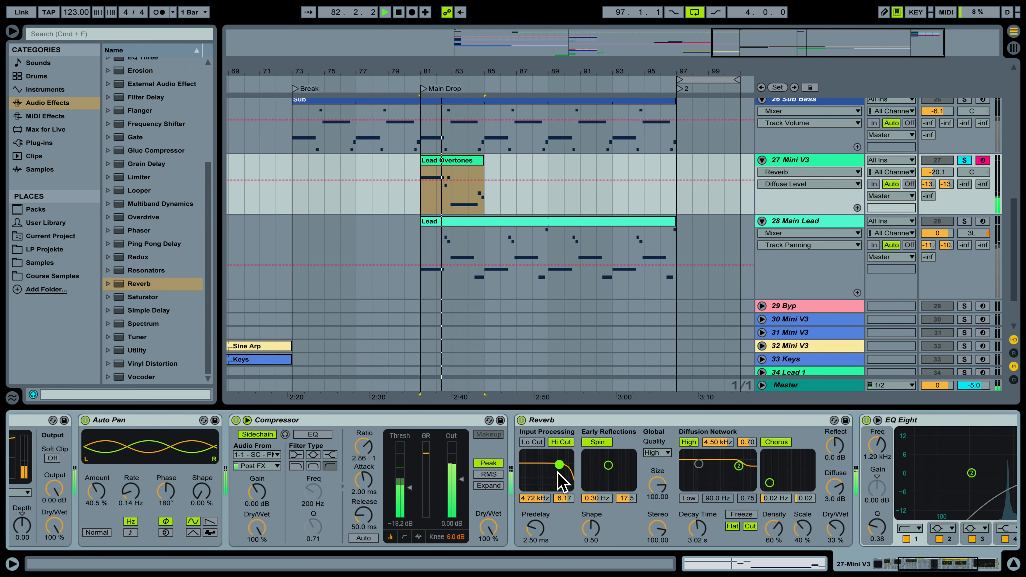
key(space)
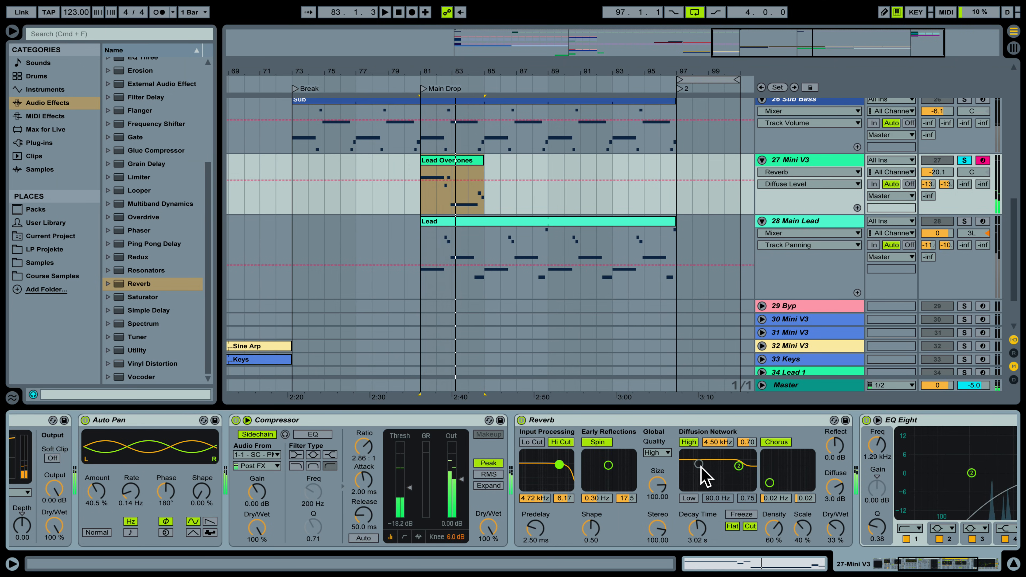
click(689, 498)
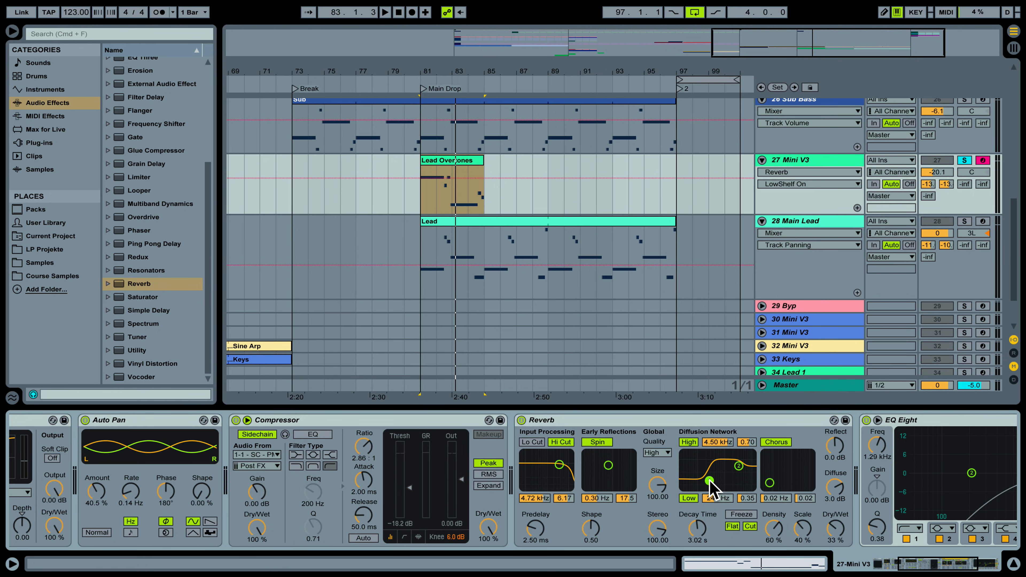
key(space)
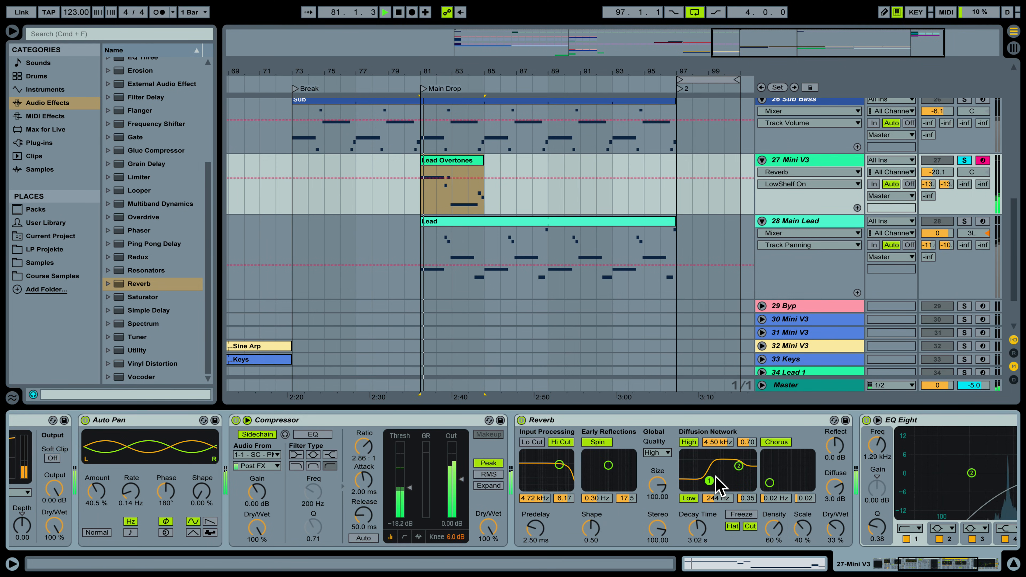
key(space)
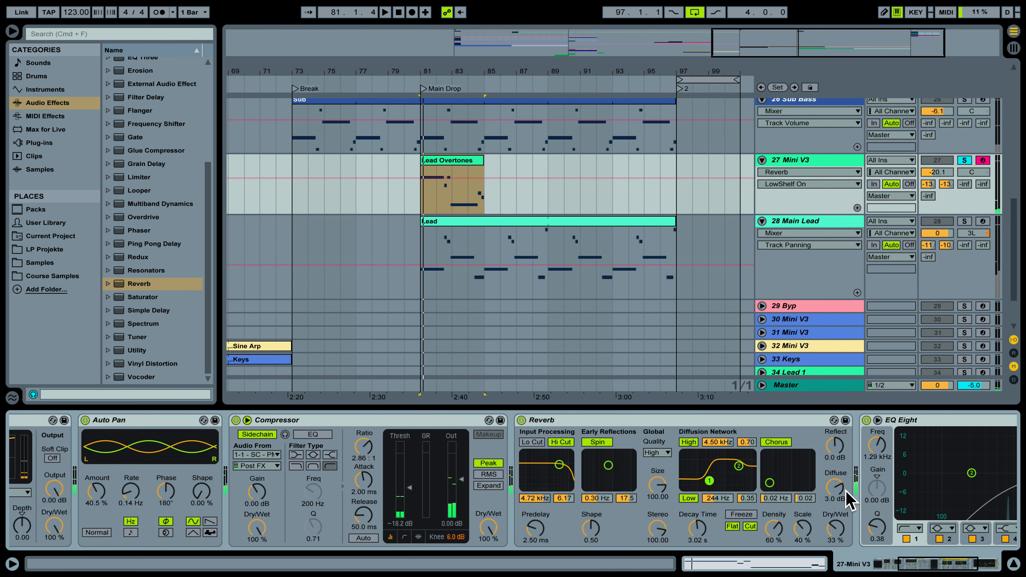
drag(932, 566, 963, 565)
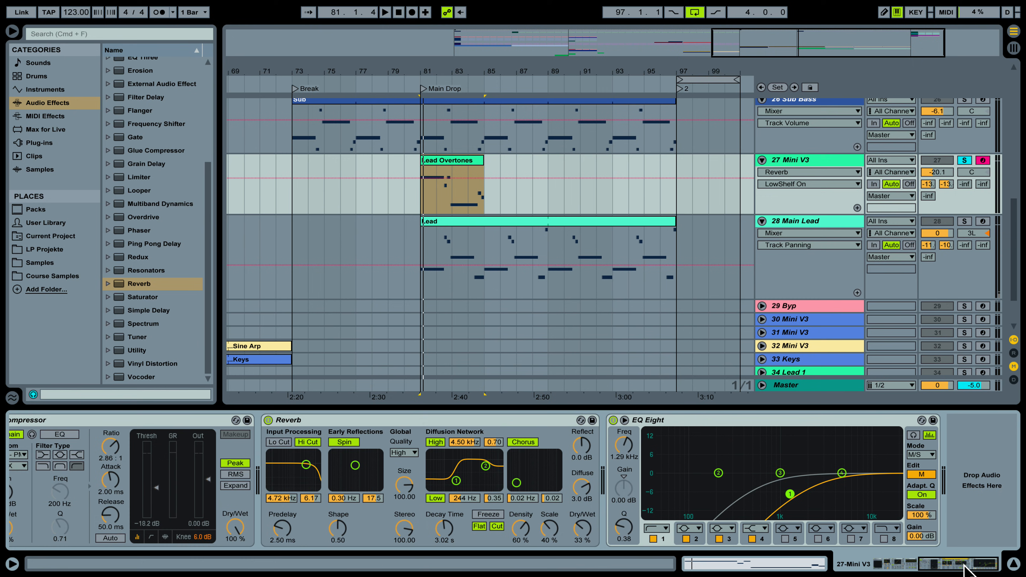
Append an Auto Filter using the PRD circuit, add some Drive, and lower cutoff to 1.43 kHz.
scroll(174, 144, up, 5)
mouse_move(133, 92)
mouse_down()
mouse_move(763, 430)
mouse_move(972, 460)
mouse_up()
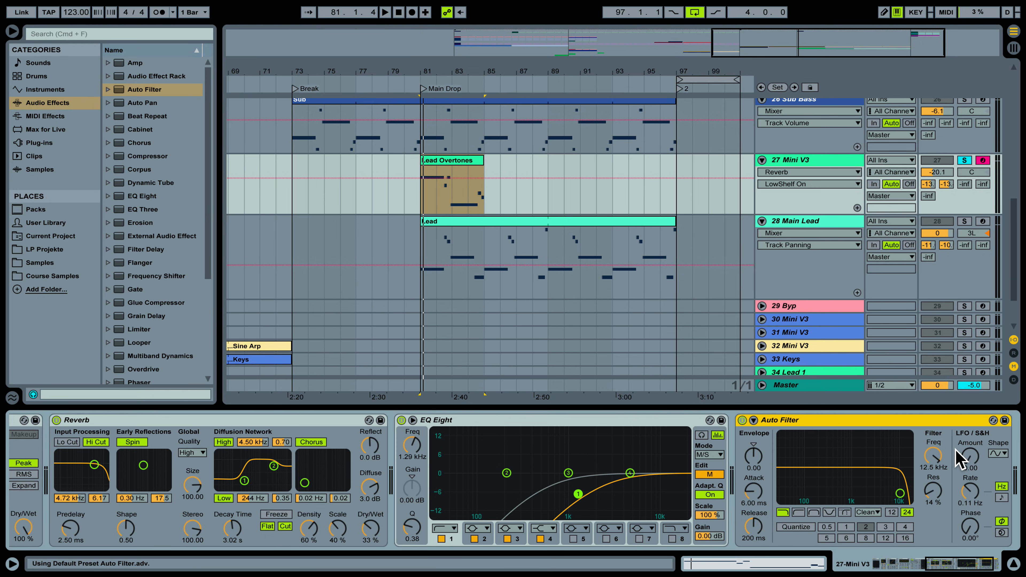
click(871, 514)
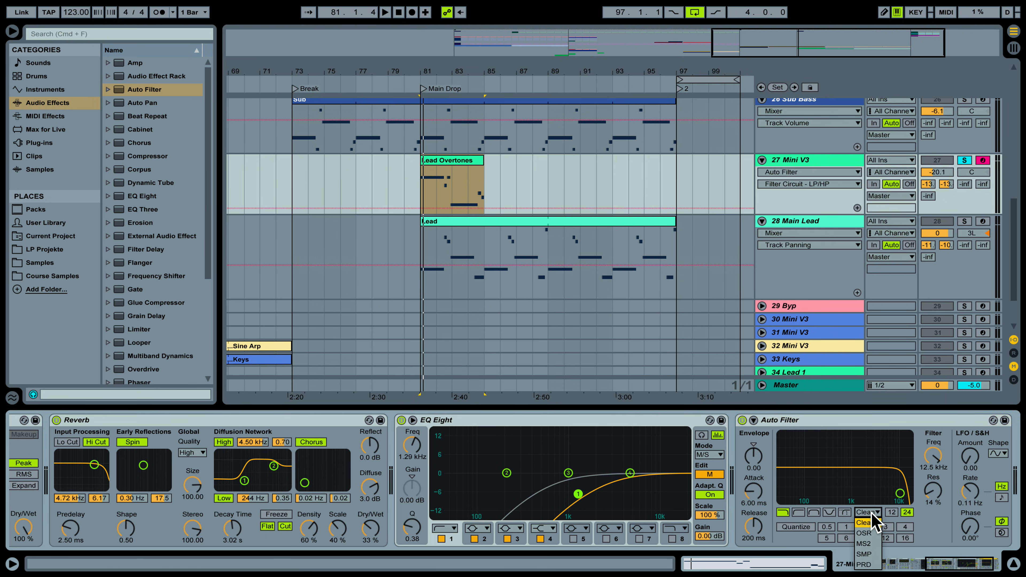
click(864, 564)
mouse_move(933, 543)
mouse_down()
mouse_move(933, 522)
mouse_move(933, 533)
mouse_up()
key(space)
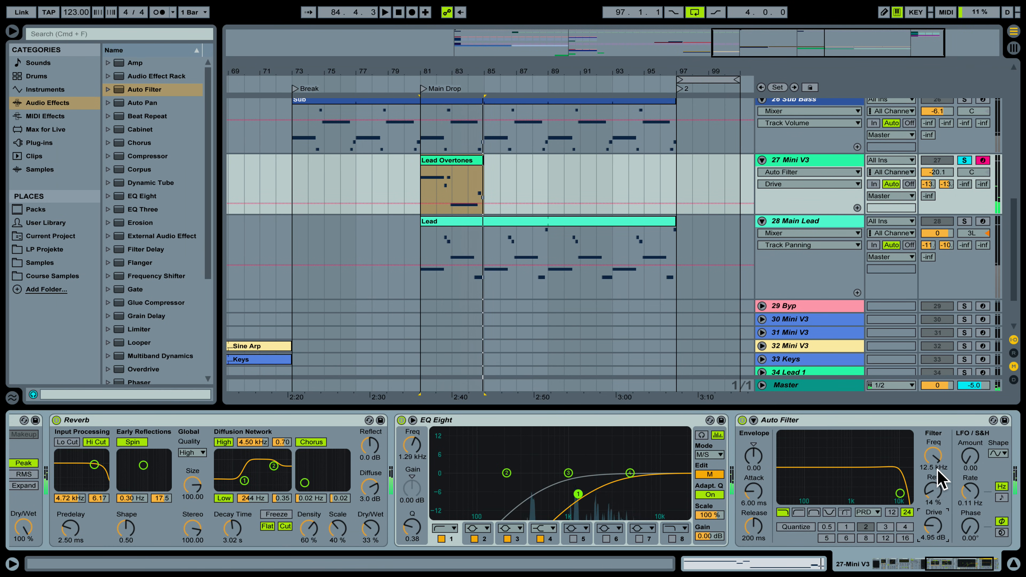
drag(938, 462, 938, 471)
key(space)
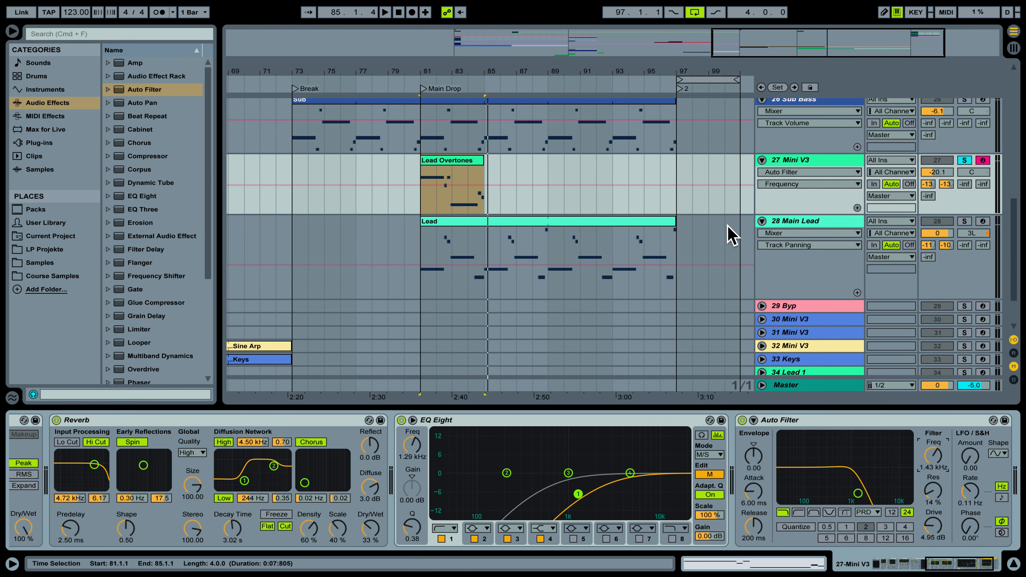
Zoom to bars 79–86, enlarge the Lead Overtones lane, and show Auto Filter Frequency automation.
click(438, 190)
drag(458, 81, 458, 90)
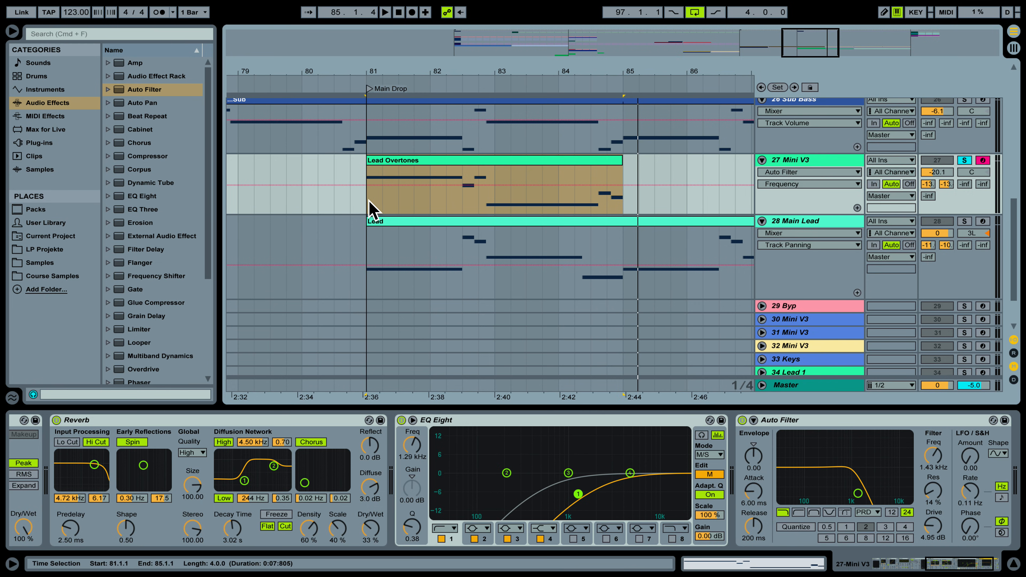
drag(369, 208, 447, 204)
drag(785, 227, 793, 291)
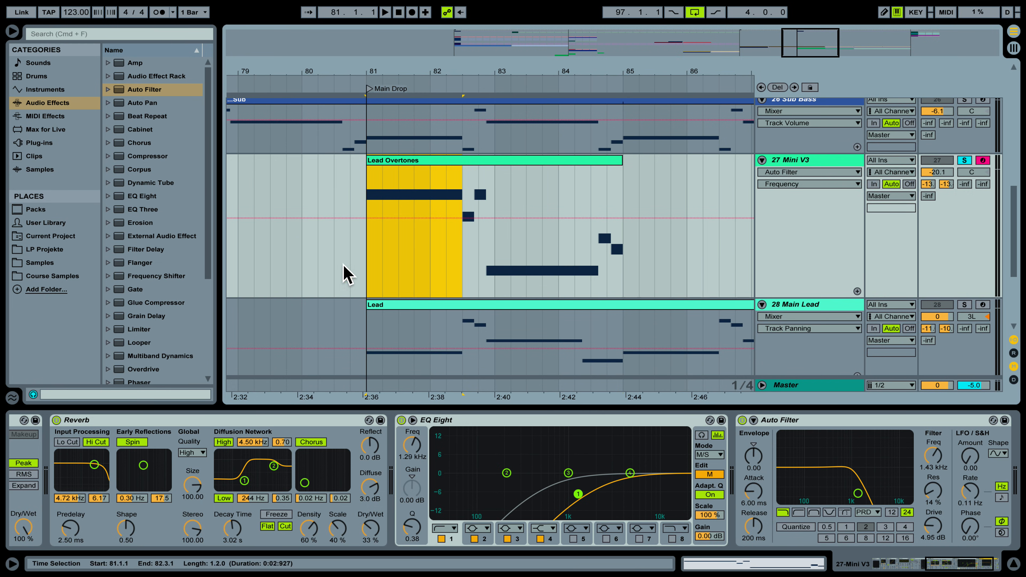
click(378, 265)
key(space)
key(space)
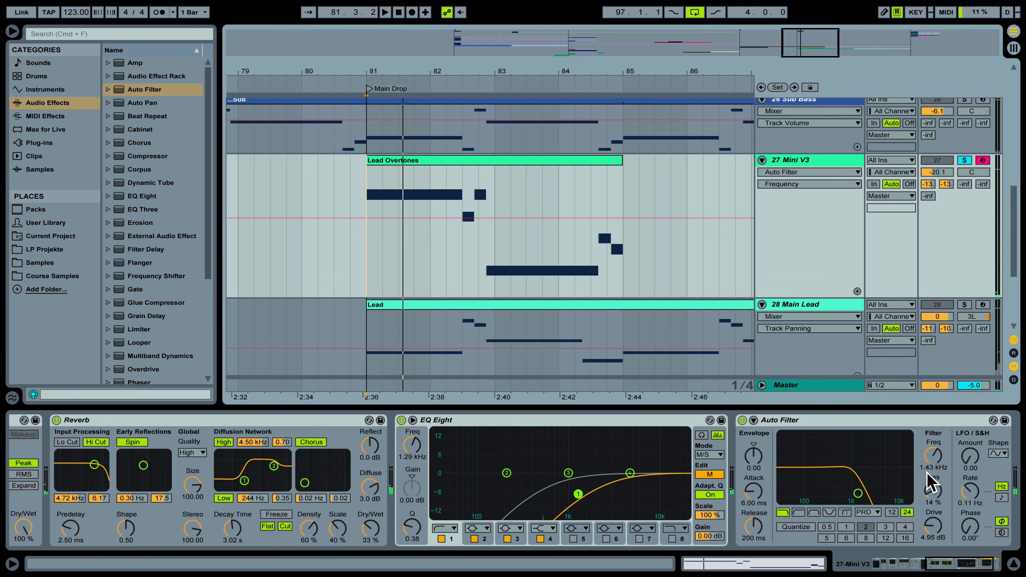
click(933, 456)
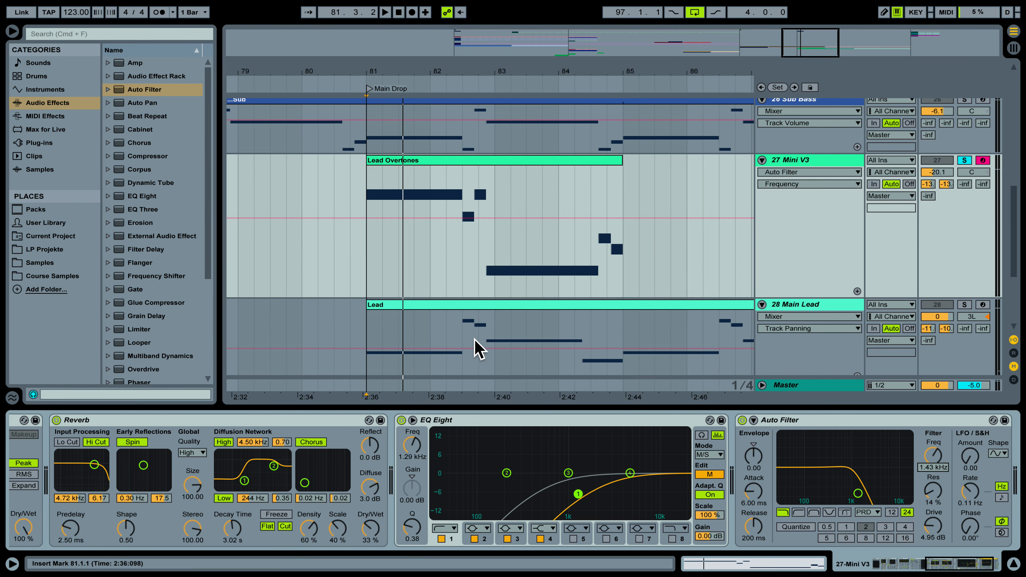
Shape Frequency breakpoints: dip to 216 Hz, rise to 681 Hz, peak 11.6 kHz, settle at 941 Hz.
drag(394, 218, 388, 255)
key(space)
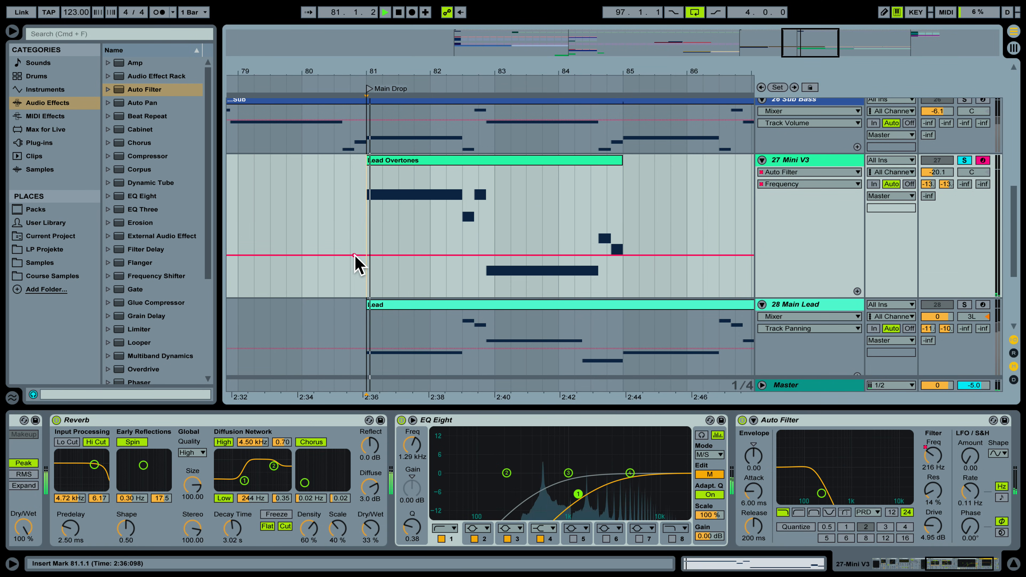
key(space)
drag(398, 255, 433, 222)
key(space)
key(space)
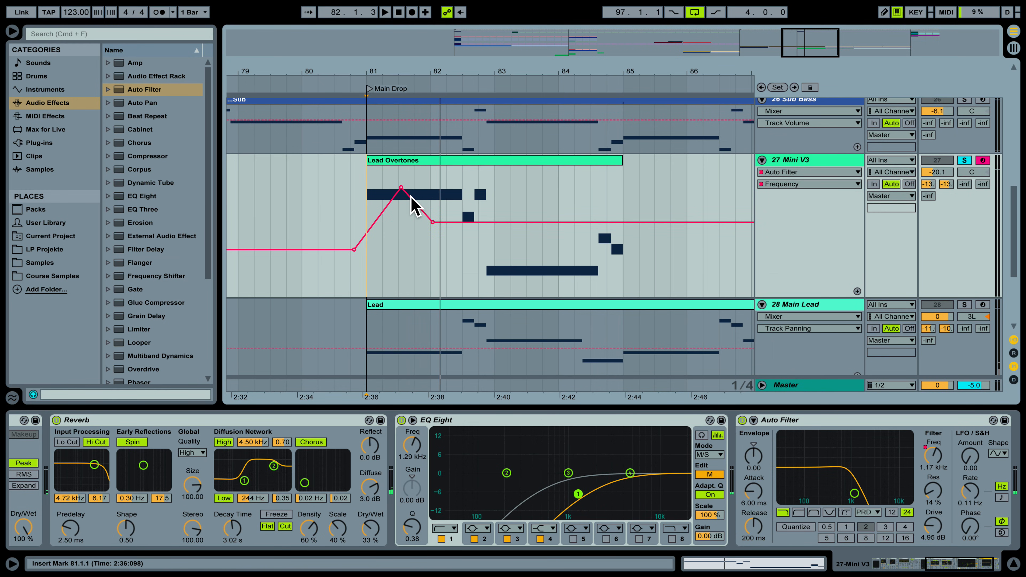
drag(401, 187, 433, 176)
drag(436, 227, 471, 233)
drag(431, 176, 450, 177)
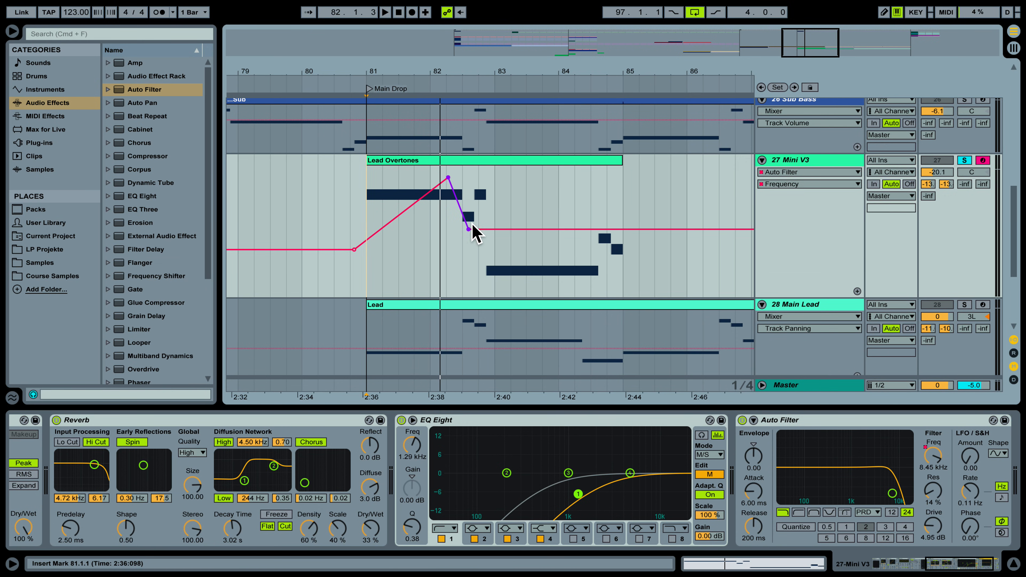
drag(468, 227, 501, 228)
Add a Frequency breakpoint rising to 3.19 kHz after the first dip.
click(355, 201)
key(space)
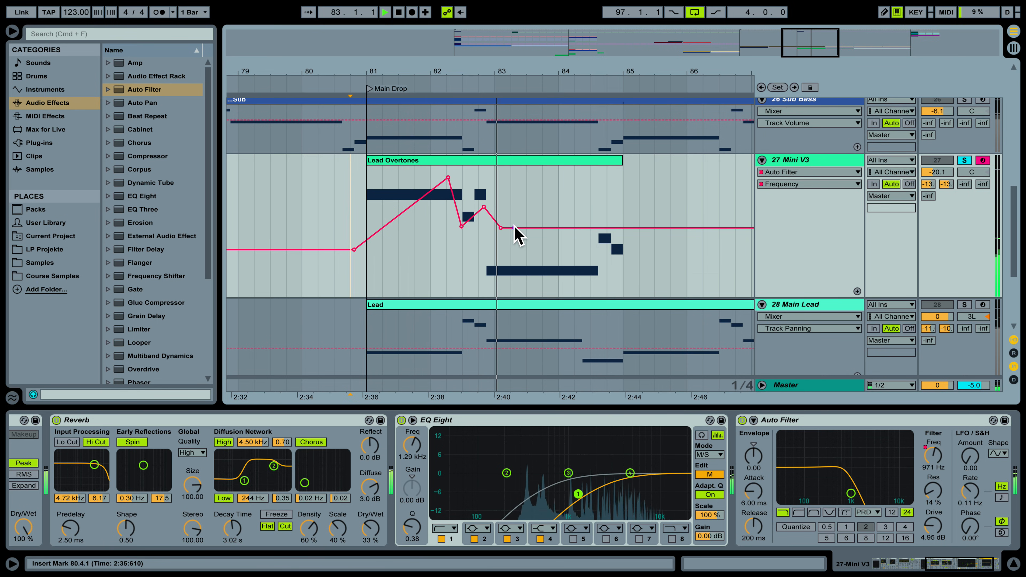
key(space)
drag(513, 228, 624, 216)
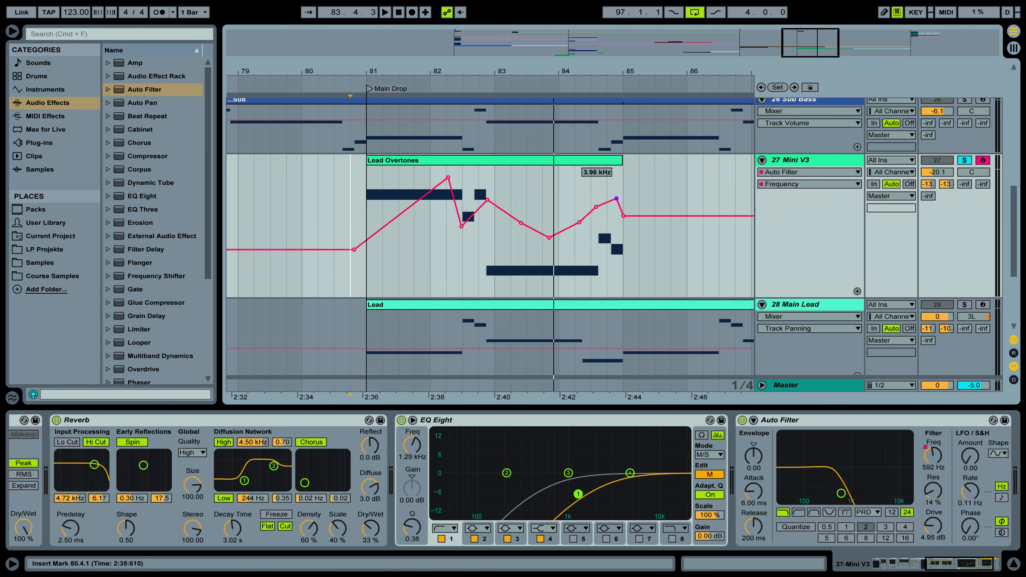
Zoom out to bars 79–97 and select bars 81–85 of Lead Overtones.
drag(555, 67, 386, 69)
key(space)
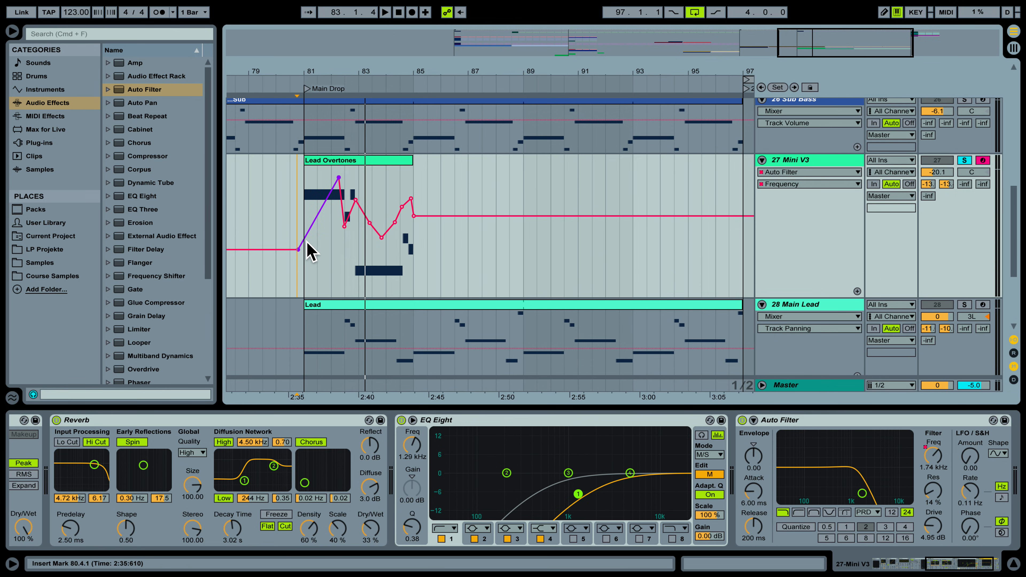
mouse_move(339, 176)
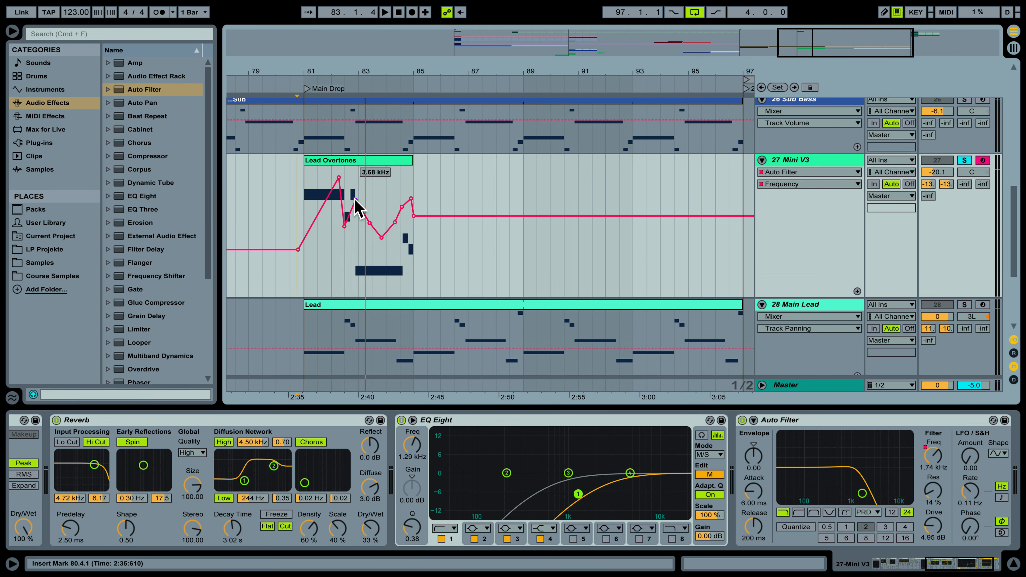
drag(417, 189, 306, 188)
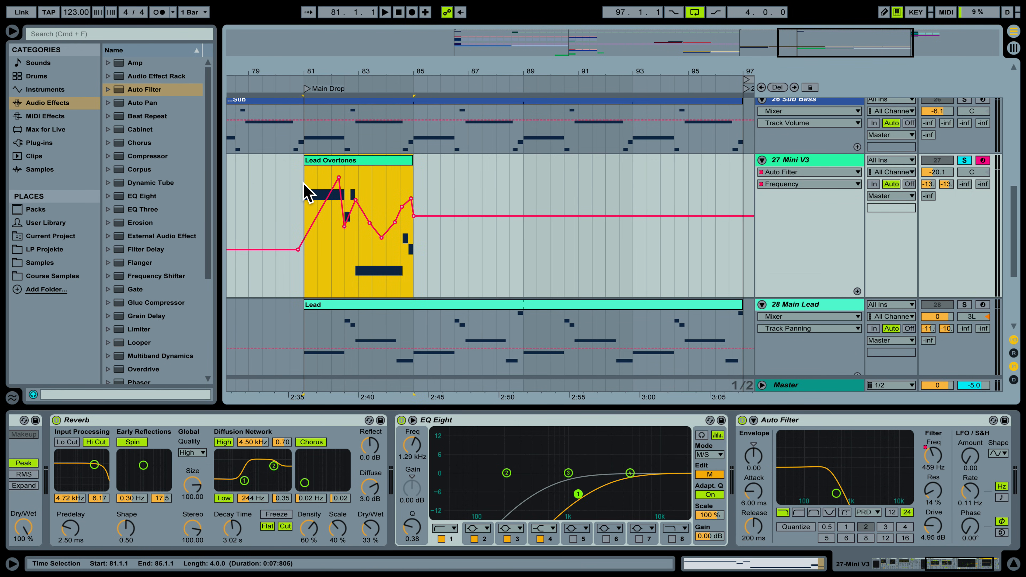
mouse_move(339, 178)
Duplicate the clip and automation three times and extend the first clip to bar 97.
key(super+d)
key(super+d)
key(super+d)
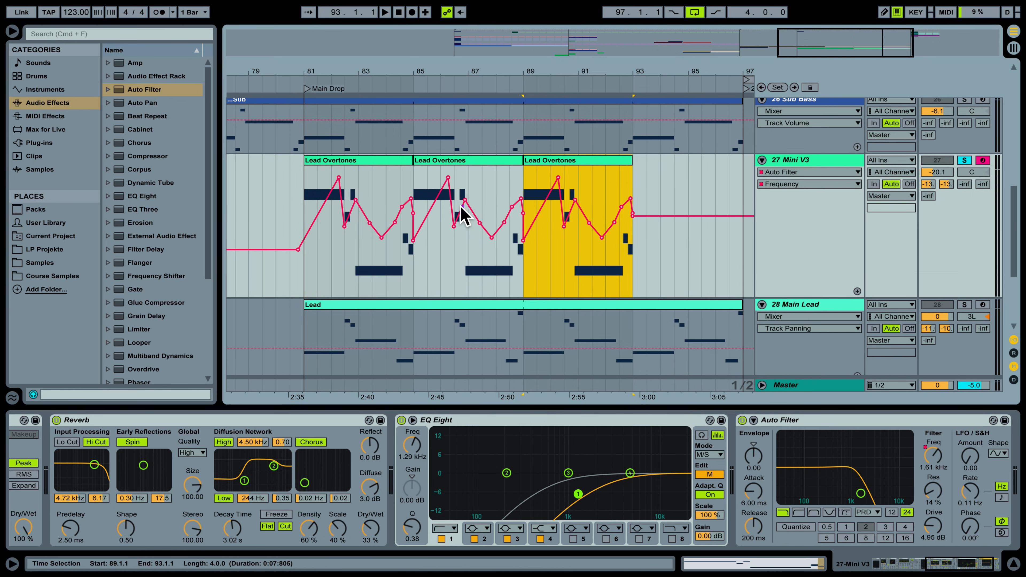
drag(407, 162, 715, 170)
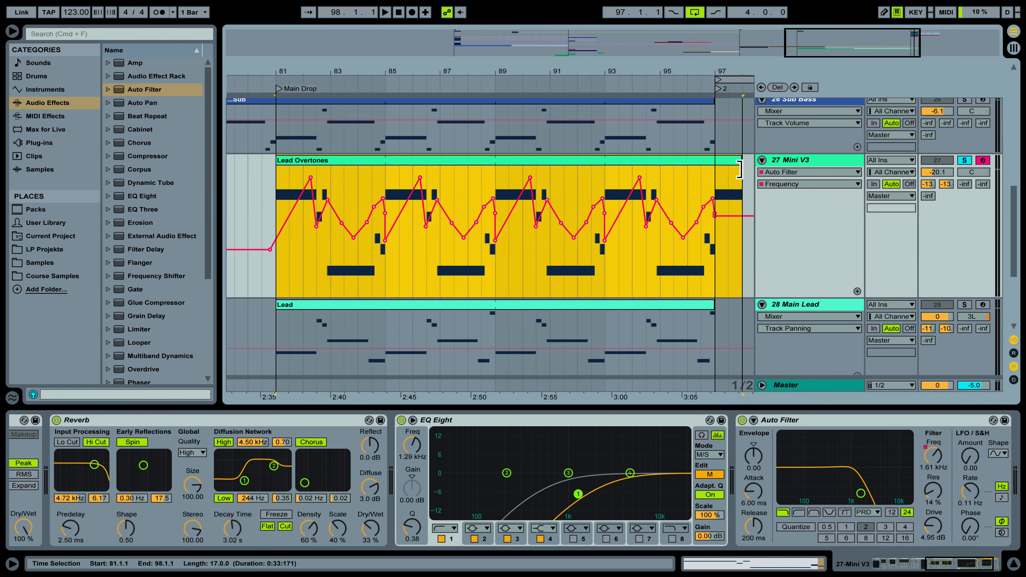
click(275, 189)
key(space)
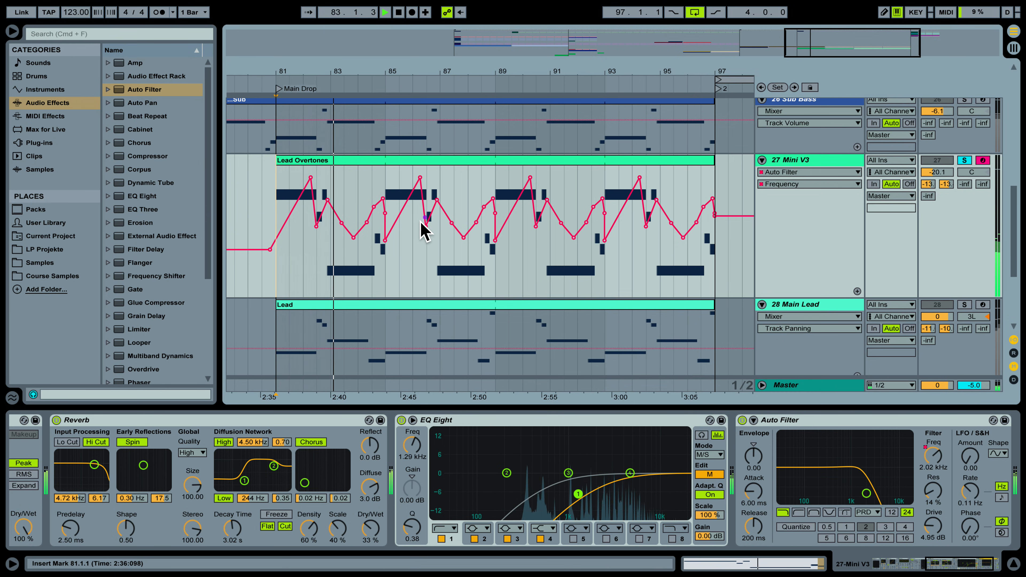
Replace one Frequency breakpoint with a dip to 459 Hz, then select bars 81–89.
click(385, 240)
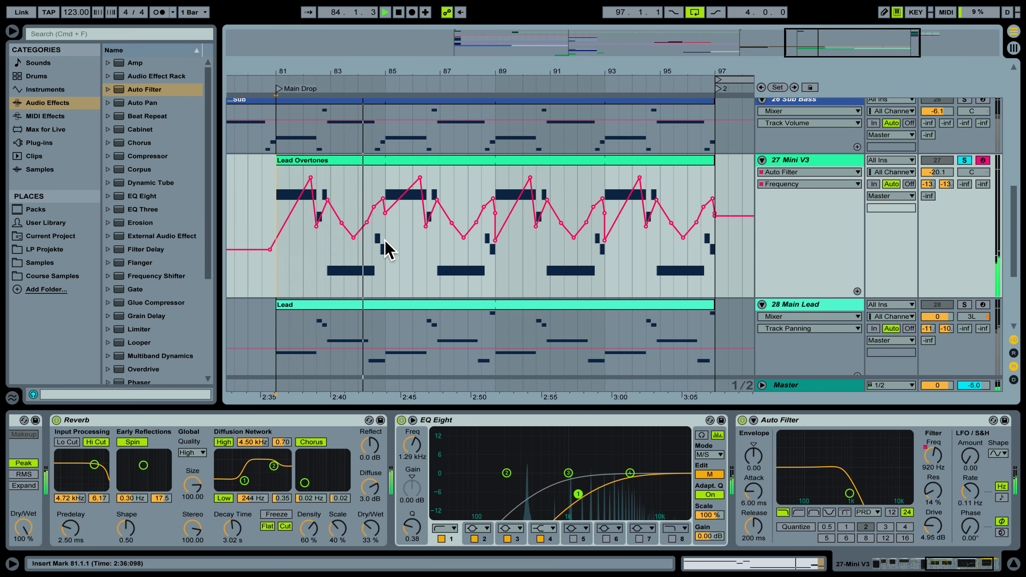
drag(406, 191, 415, 240)
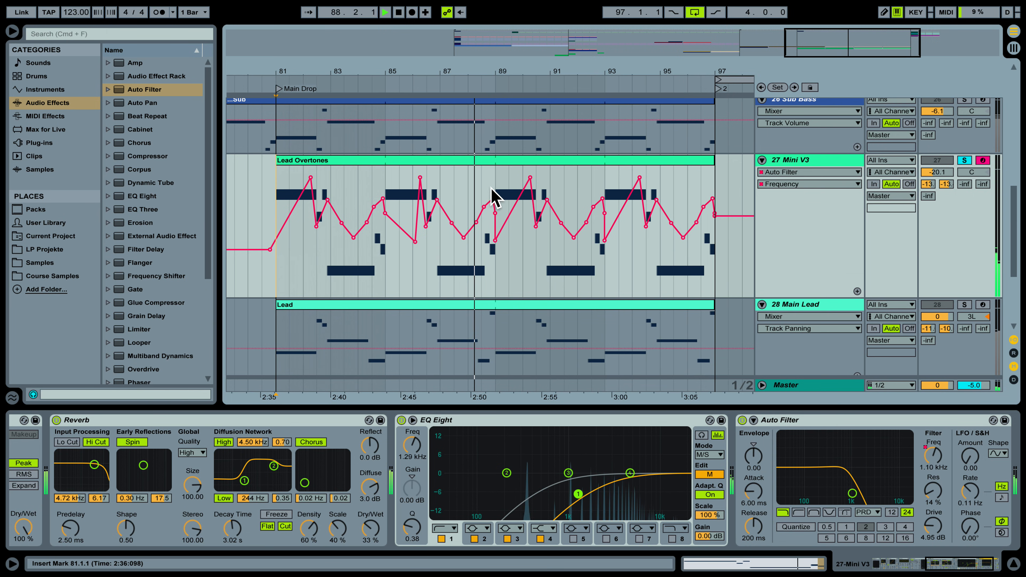
key(space)
drag(495, 183, 369, 196)
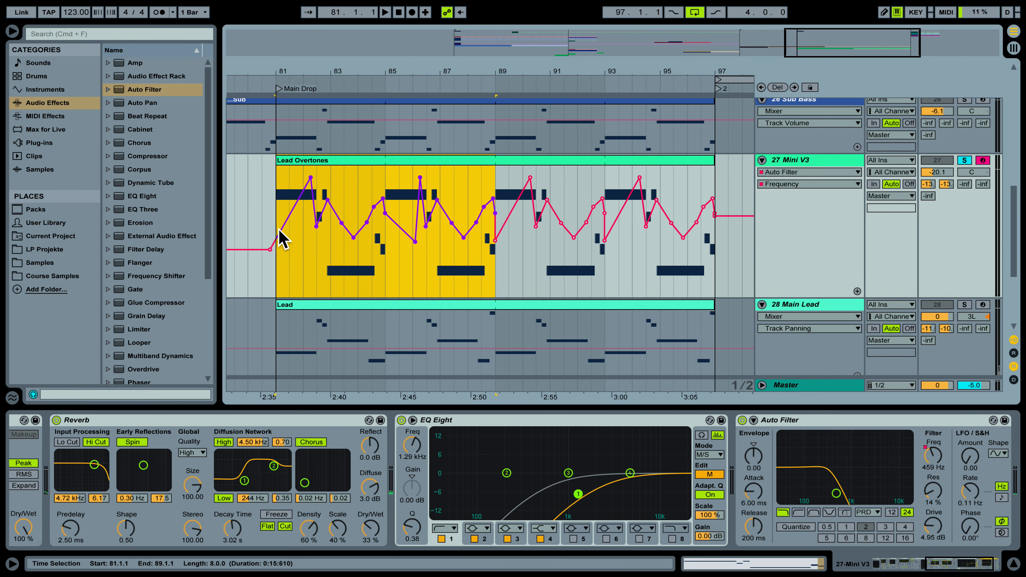
Duplicate the selected filter-frequency automation range and place the insert mark at bar 86.
right_click(283, 249)
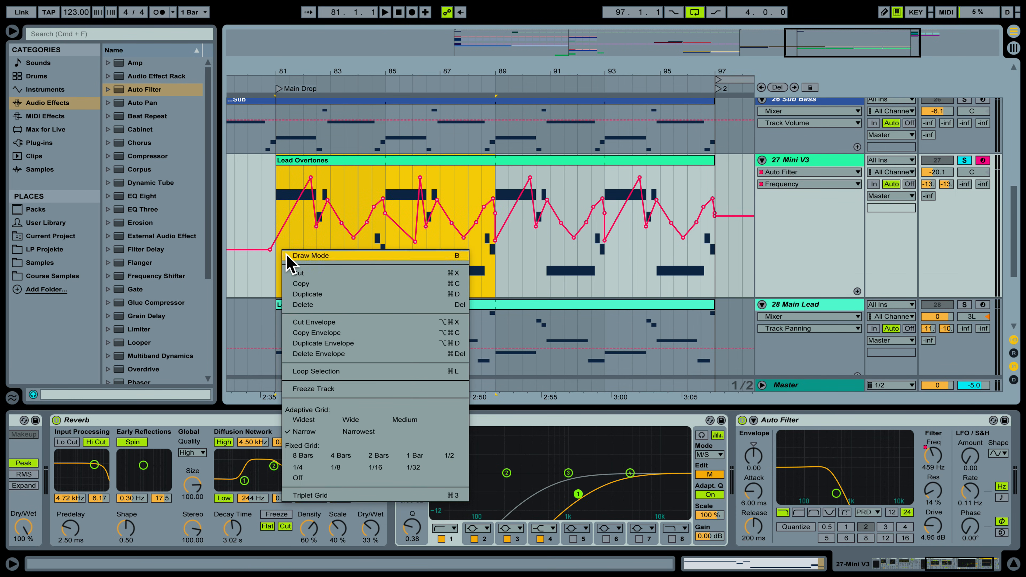
click(340, 343)
click(416, 285)
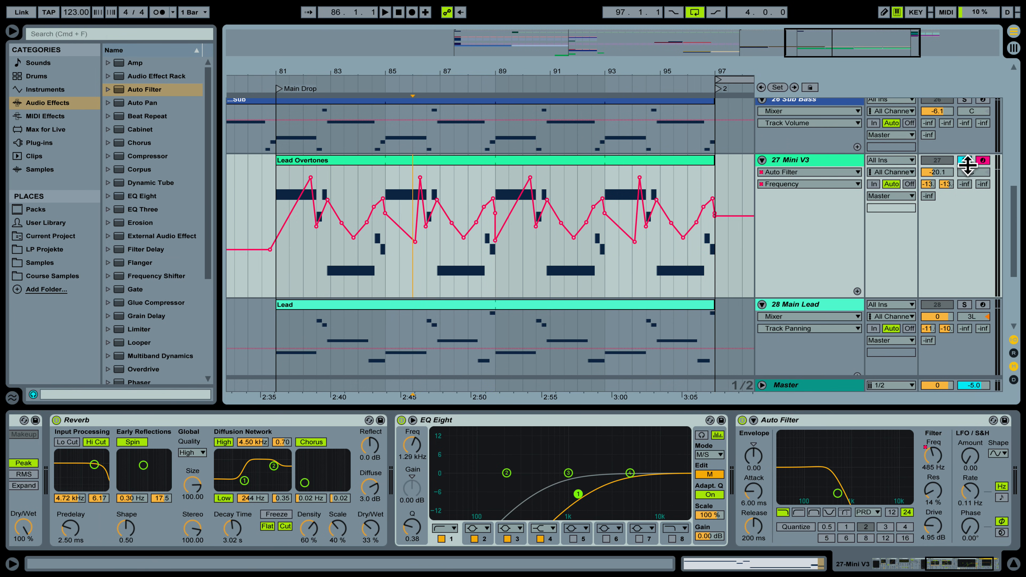
Play the duplicated automation back from bar 81, then stop the transport.
key(space)
click(276, 180)
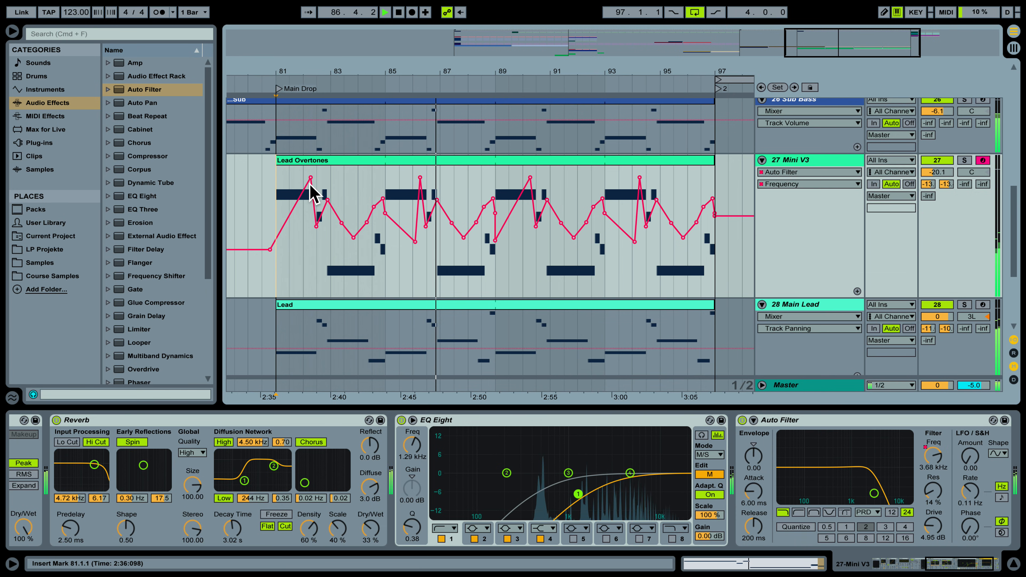
key(space)
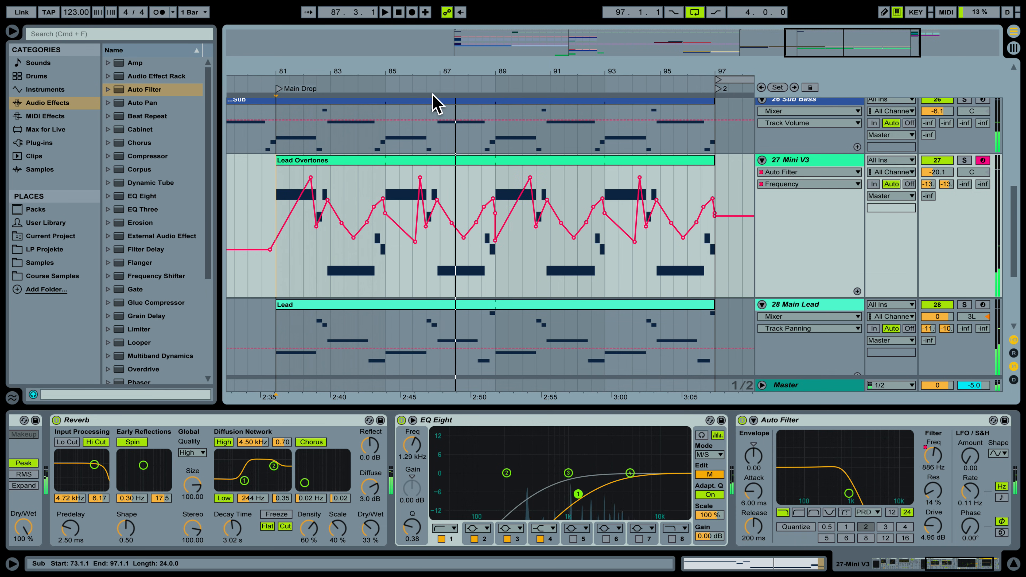
Zoom into bars 81–95 and start playback from around bar 85.
drag(425, 76, 420, 81)
click(424, 161)
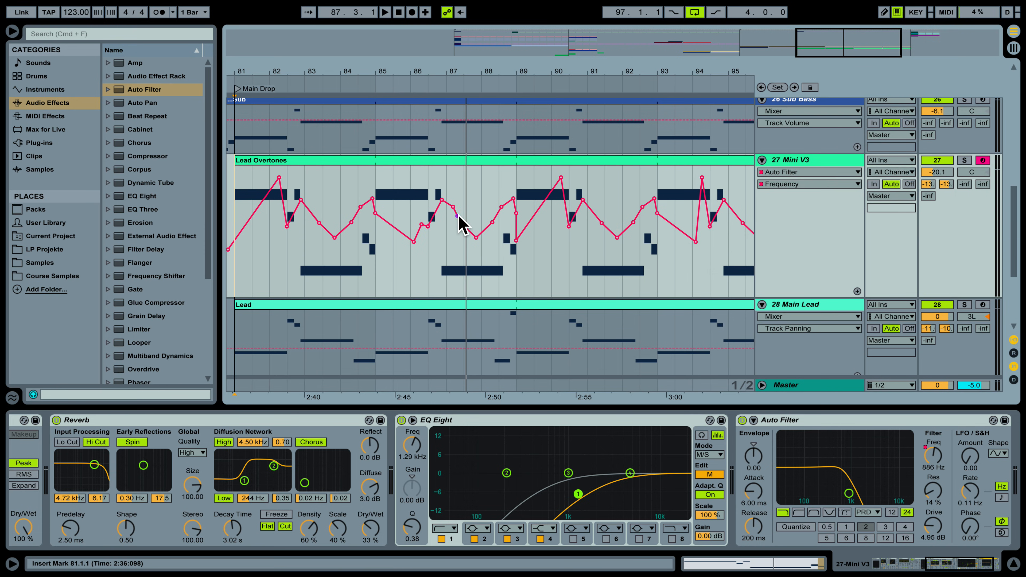
click(377, 194)
key(space)
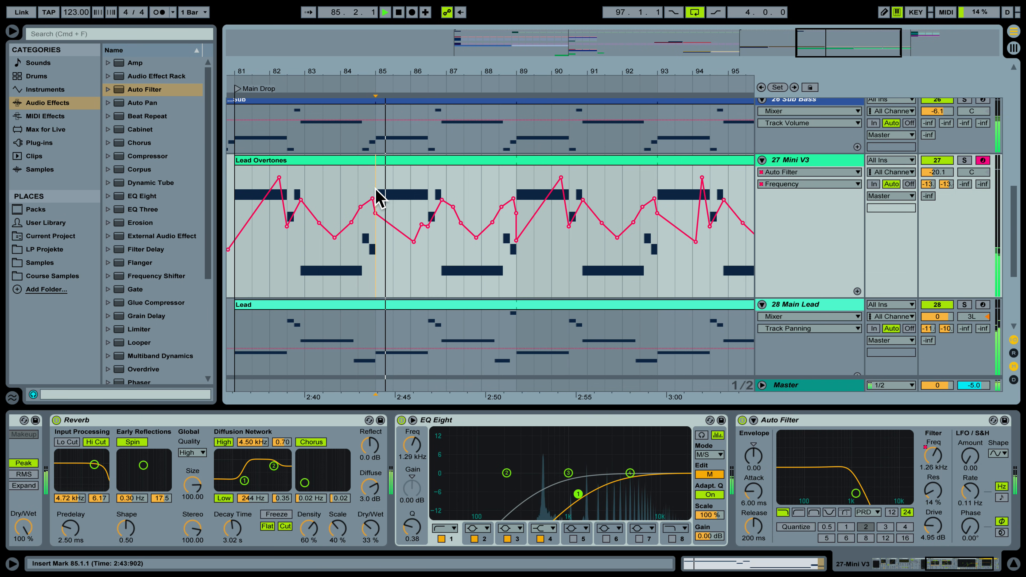
Raise the bar-85 breakpoint, pull the bar-94 peak down to 941 Hz, then zoom out.
mouse_move(470, 62)
mouse_down()
mouse_move(470, 53)
mouse_move(474, 76)
mouse_up()
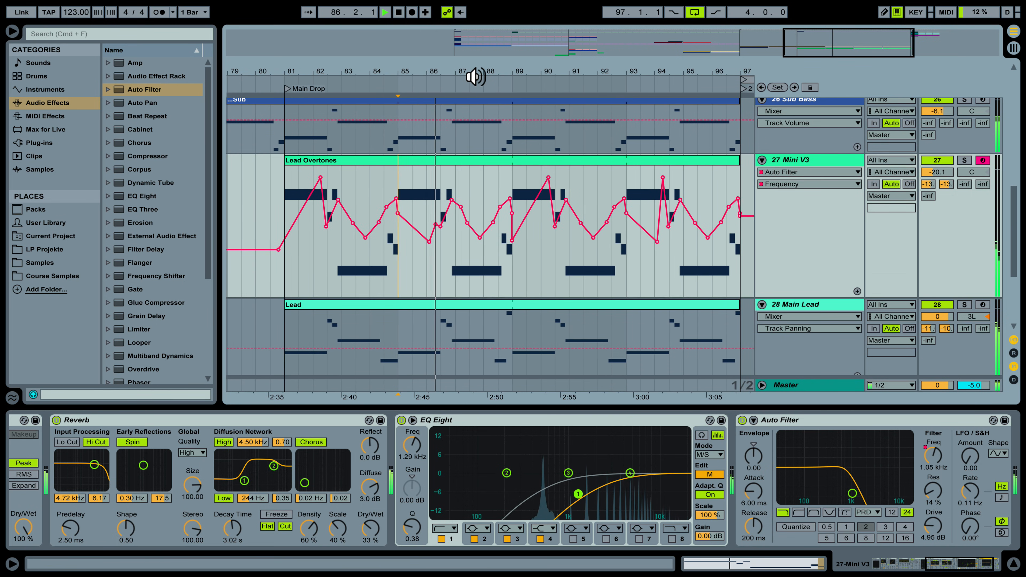
mouse_move(441, 225)
drag(440, 225, 438, 209)
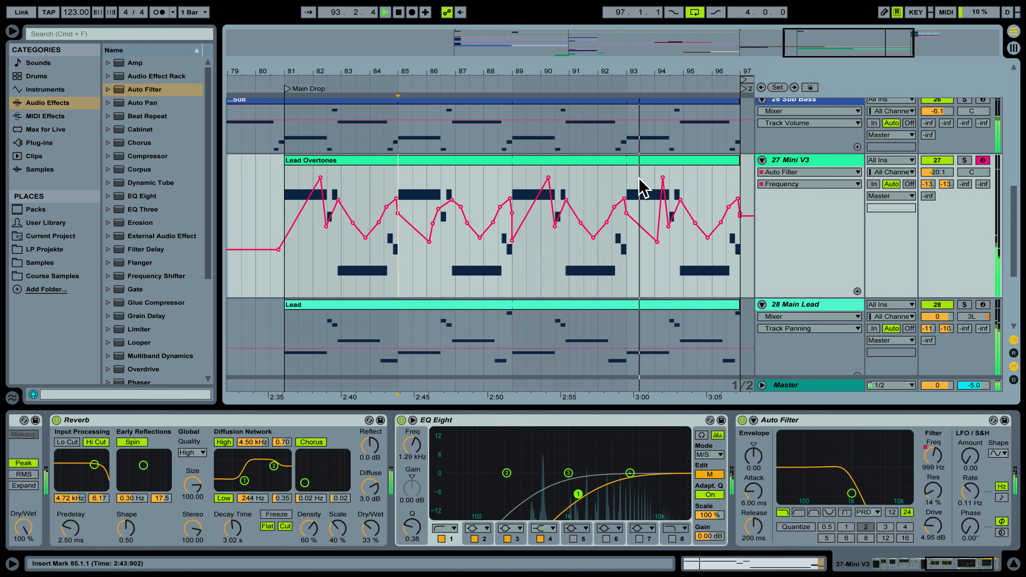
drag(662, 177, 646, 236)
key(space)
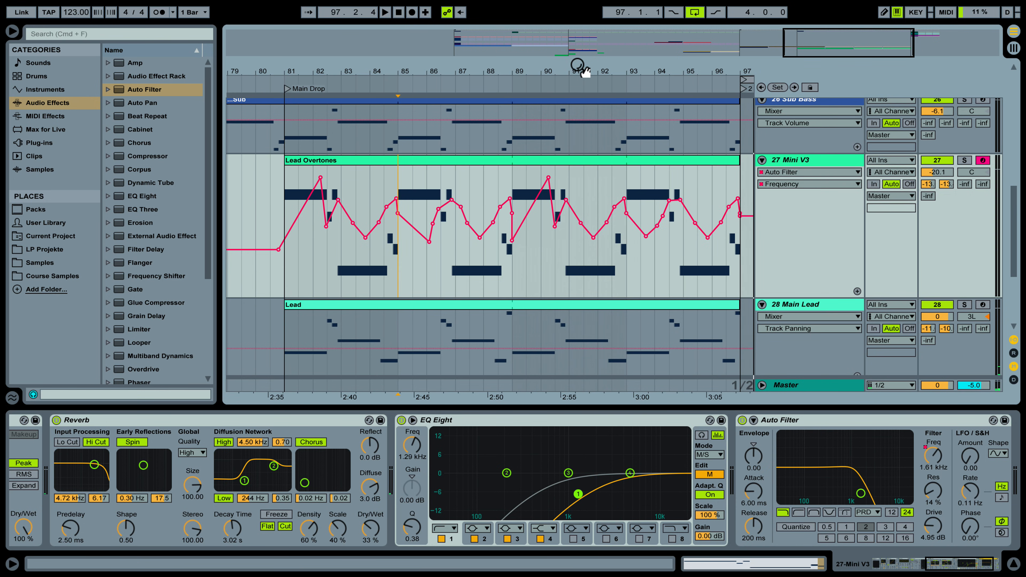
drag(532, 75, 532, 68)
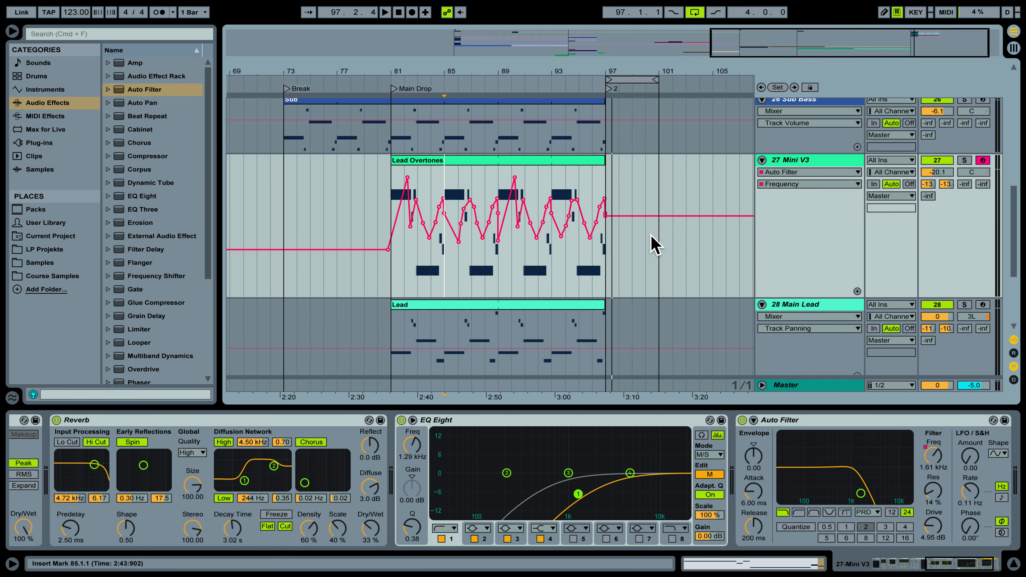
Hide the Detail View and shorten the Mini V3 track lanes.
click(1009, 558)
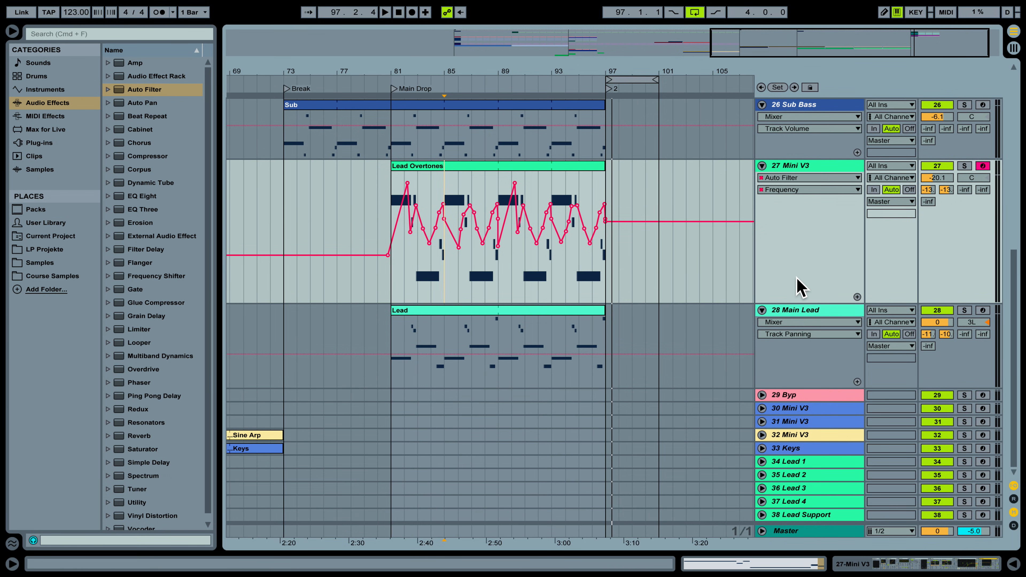
drag(803, 298, 812, 243)
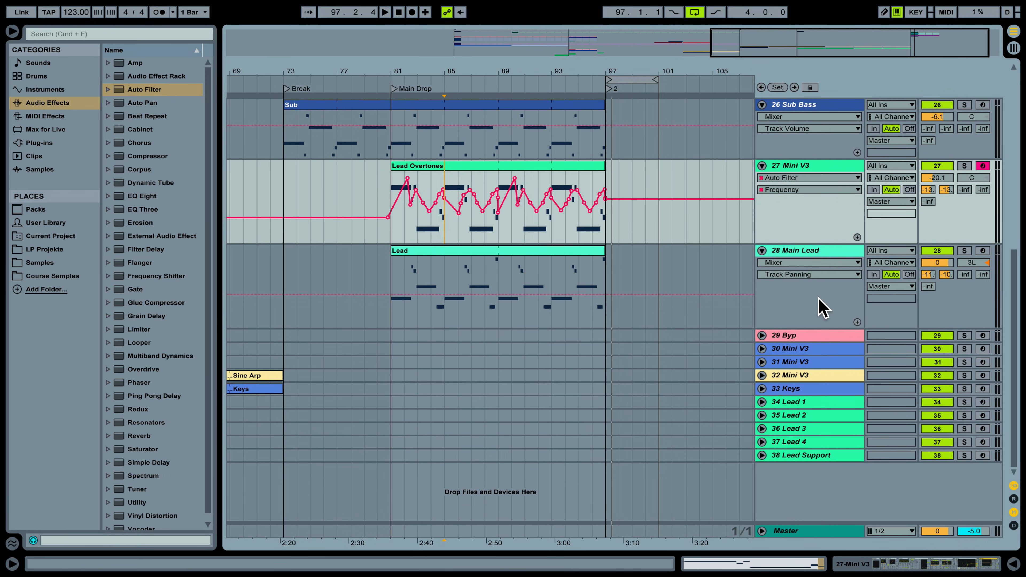
drag(815, 326, 816, 304)
scroll(813, 309, up, 5)
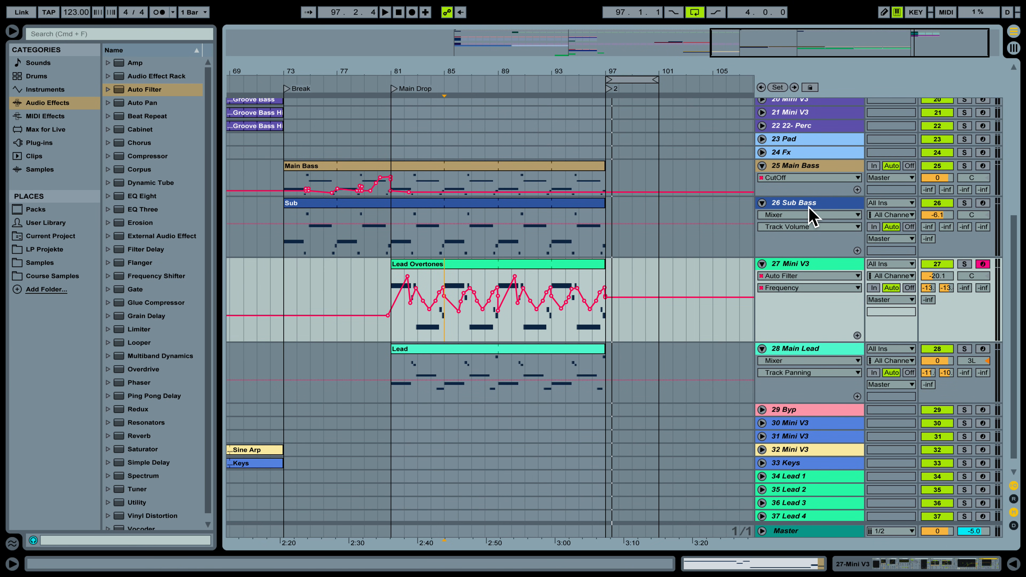
Rename track 27 to '27 Mini V3 Overtones' and fold it up.
right_click(808, 270)
click(836, 313)
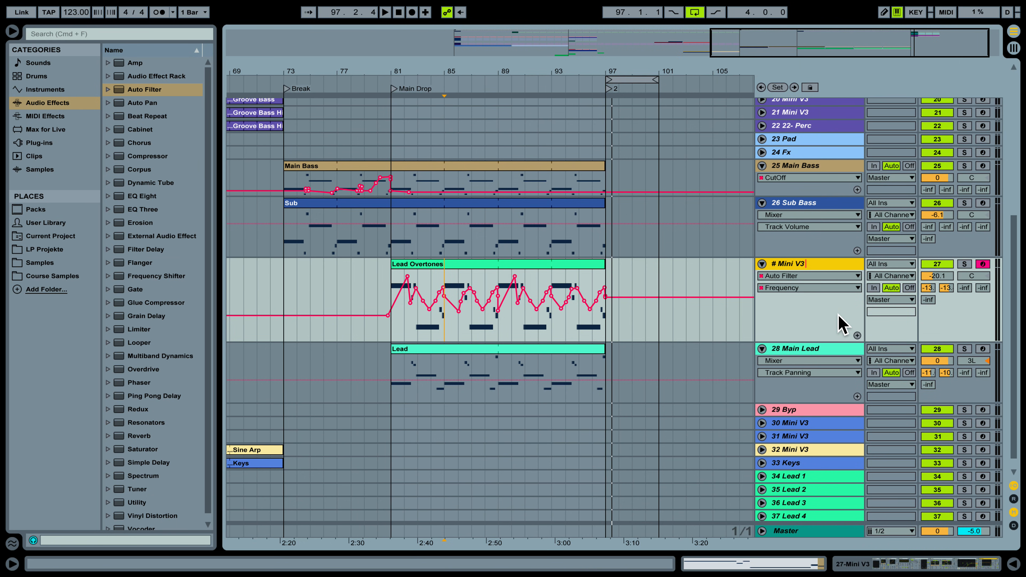
text(Overtones)
key(Return)
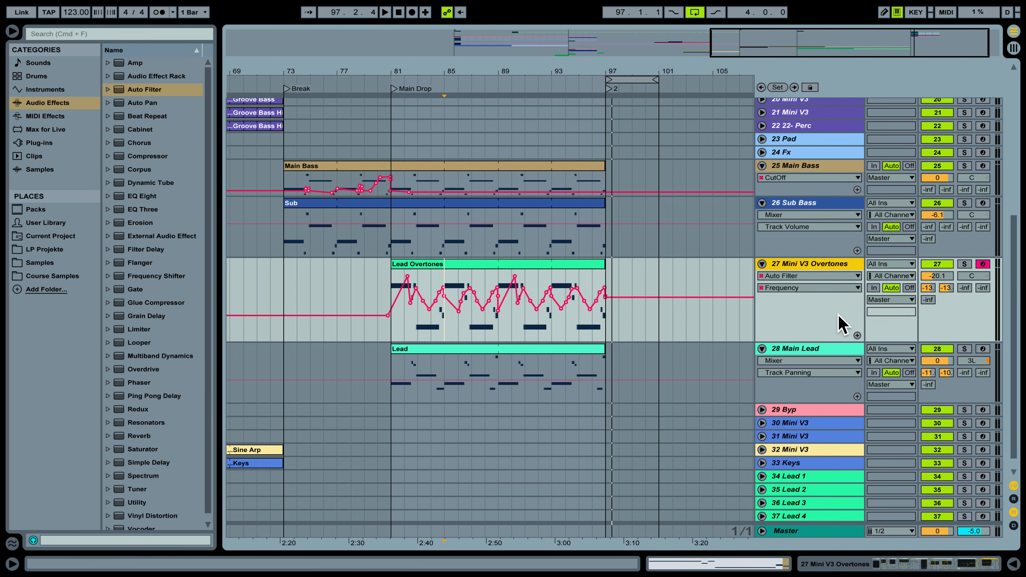
click(762, 265)
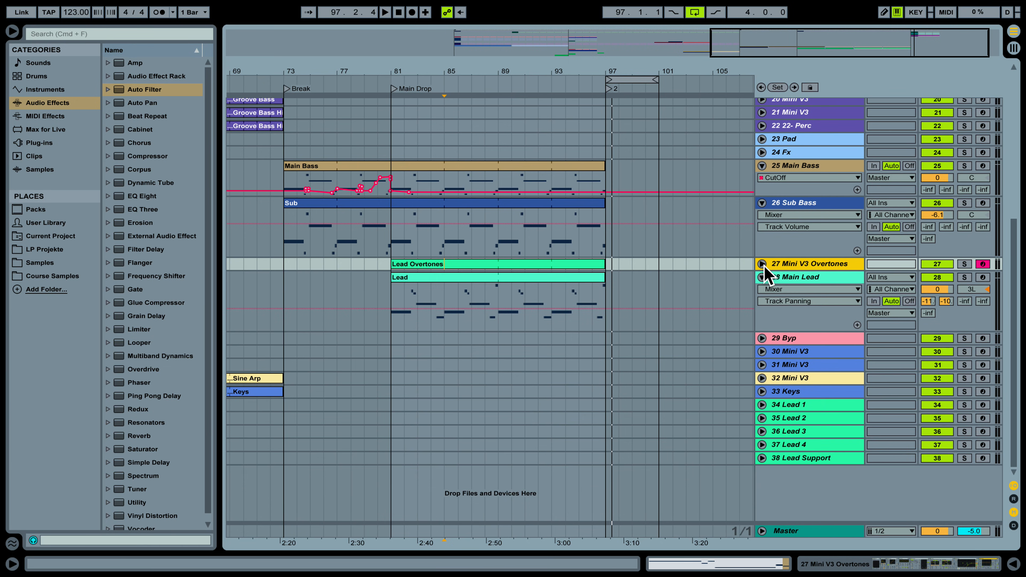
Move the Lead Overtones clip so it starts at bar 89.
click(469, 262)
drag(430, 265, 556, 272)
scroll(646, 242, up, 2)
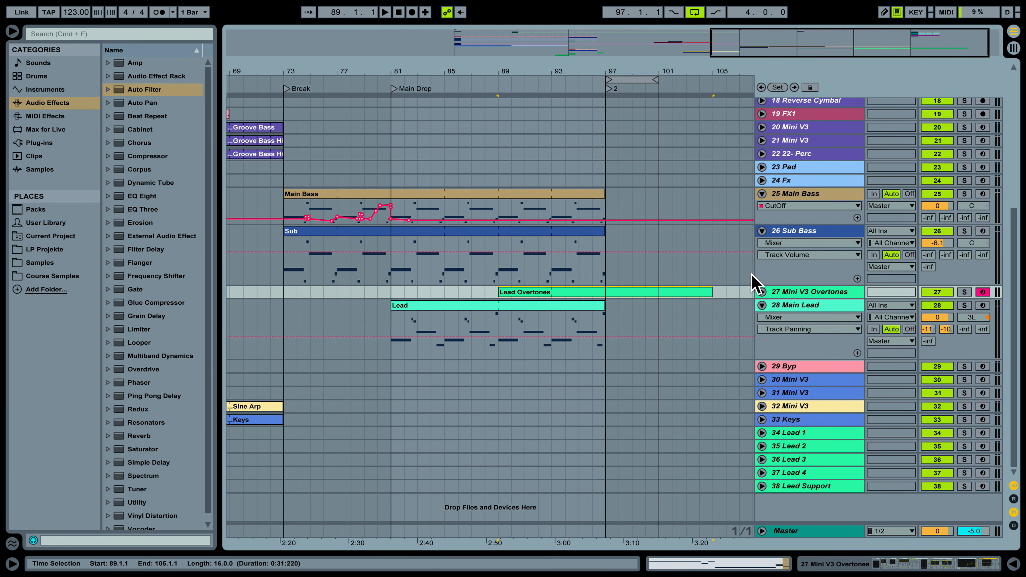
Fold the Sub Bass, Main Bass and Main Lead tracks and set playback start at bar 73.
click(762, 230)
click(761, 194)
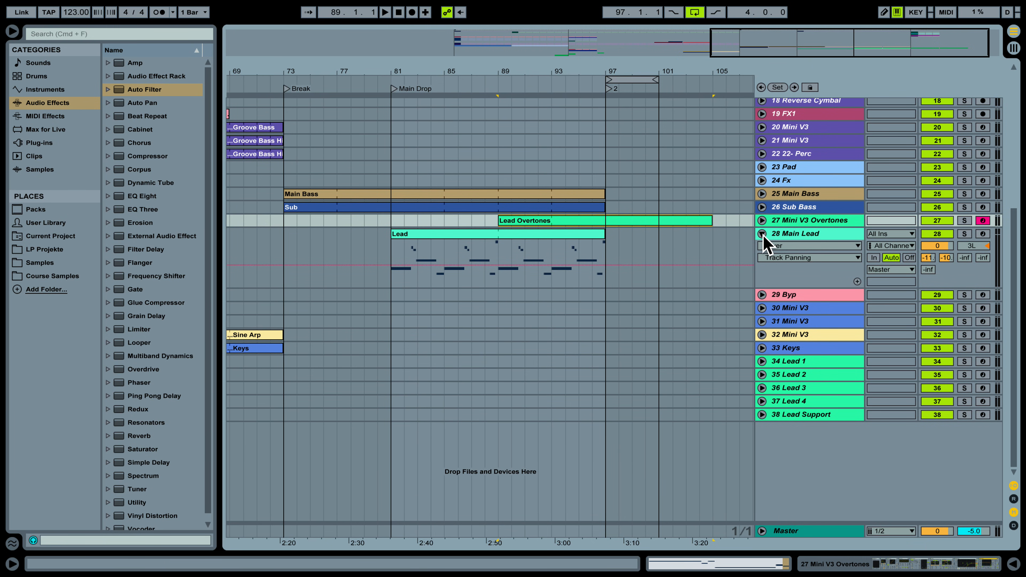
click(762, 234)
scroll(524, 258, up, 2)
drag(538, 72, 606, 54)
scroll(577, 232, up, 3)
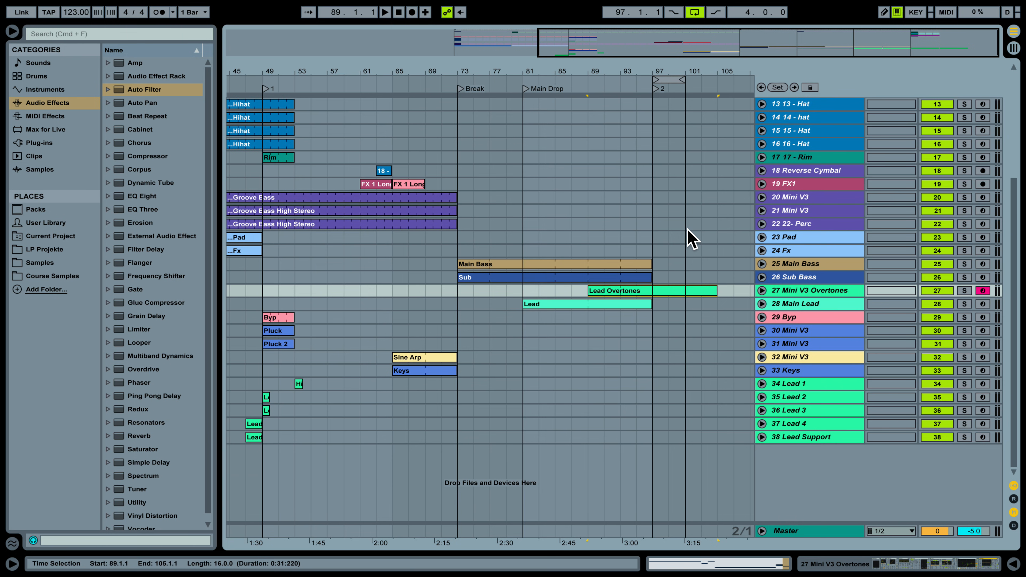
scroll(674, 206, up, 12)
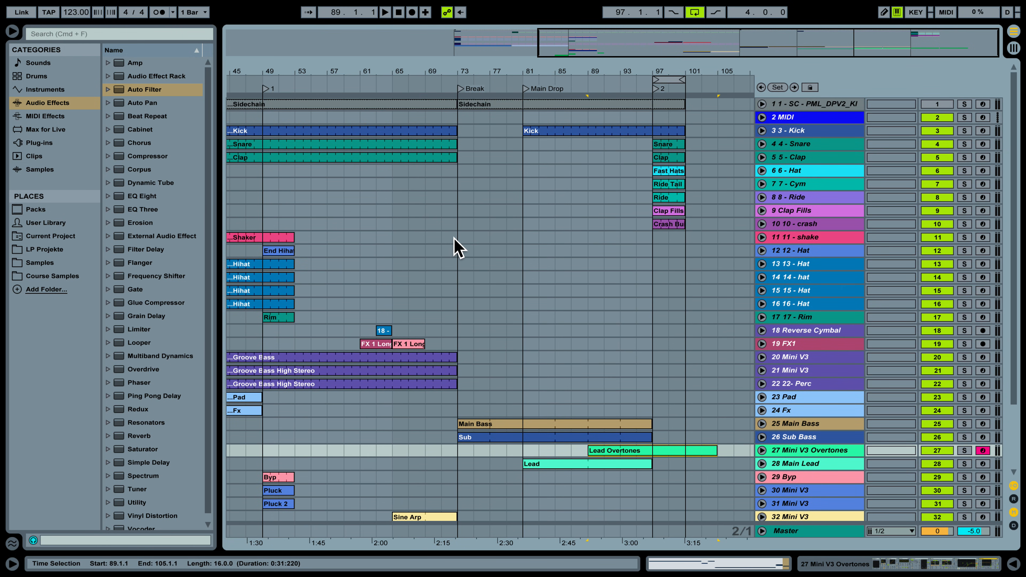
click(454, 237)
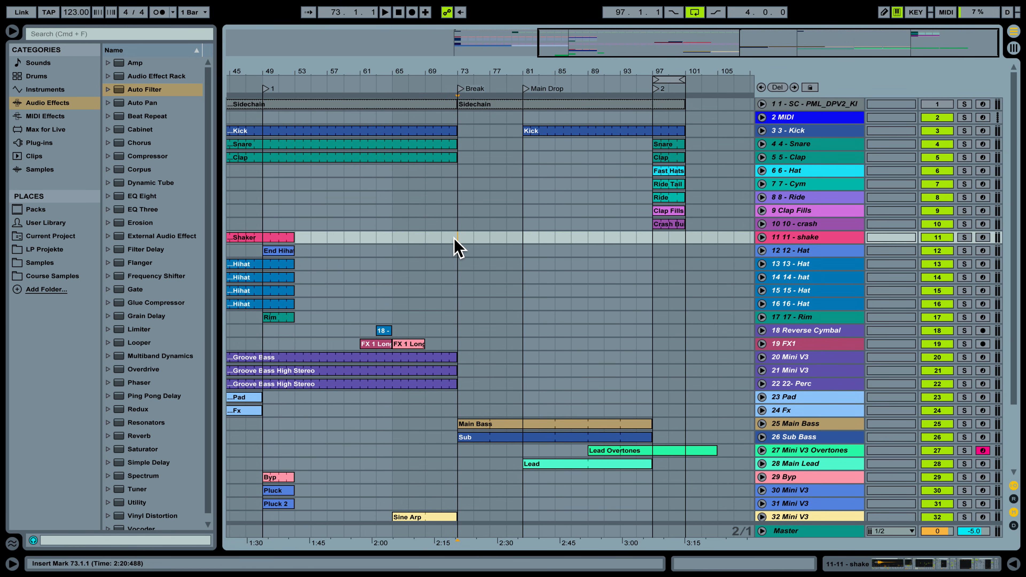
Play from bar 73 through the Break into the Main Drop, then zoom out to bars 25–105.
key(space)
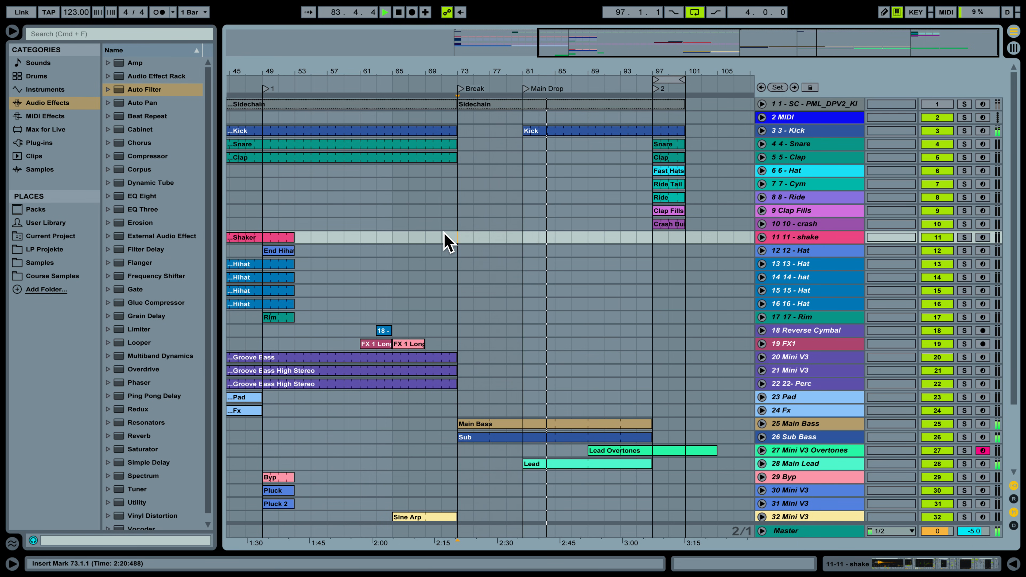
key(XF86AudioRaiseVolume)
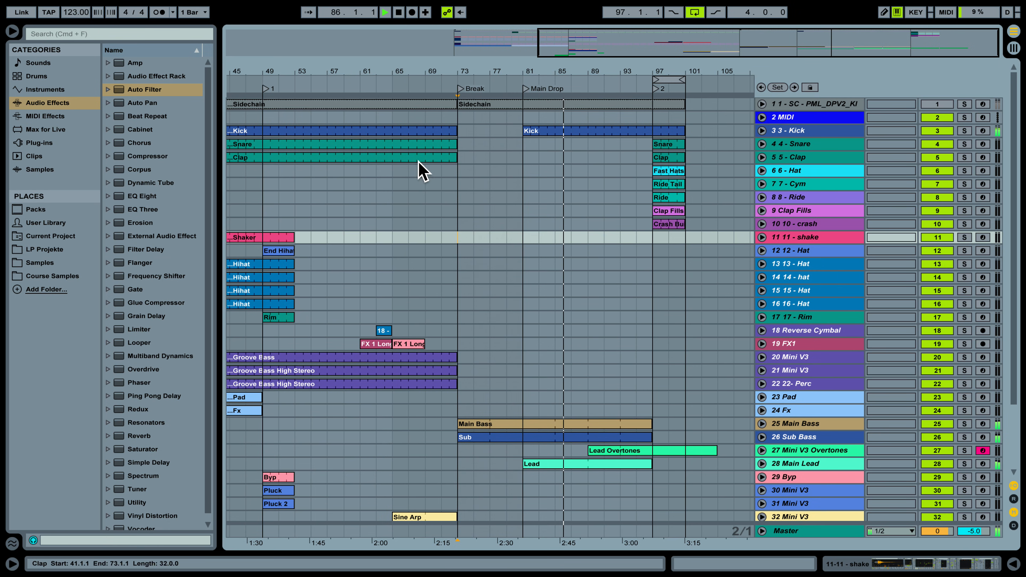
scroll(487, 202, down, 4)
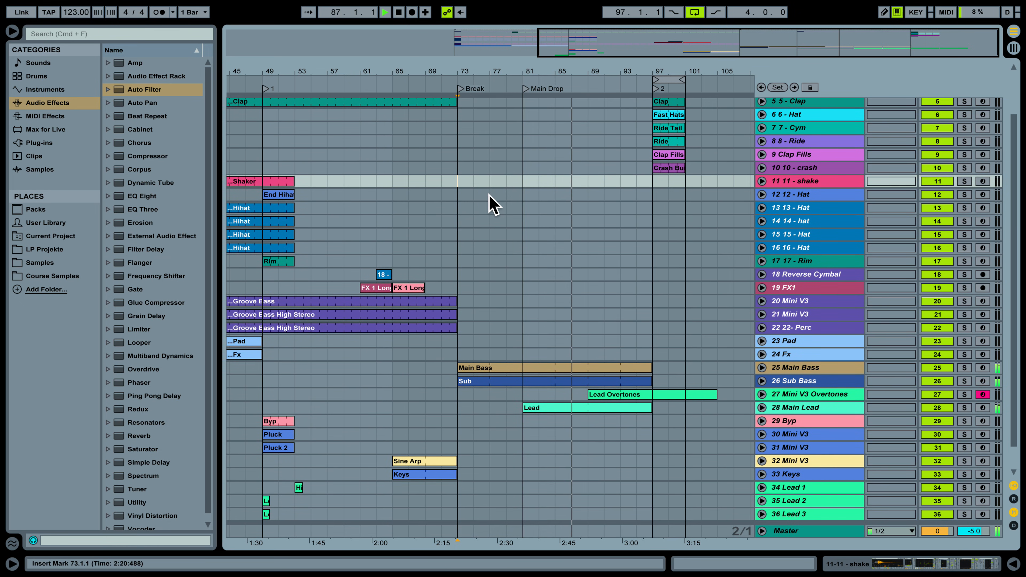
scroll(492, 204, up, 2)
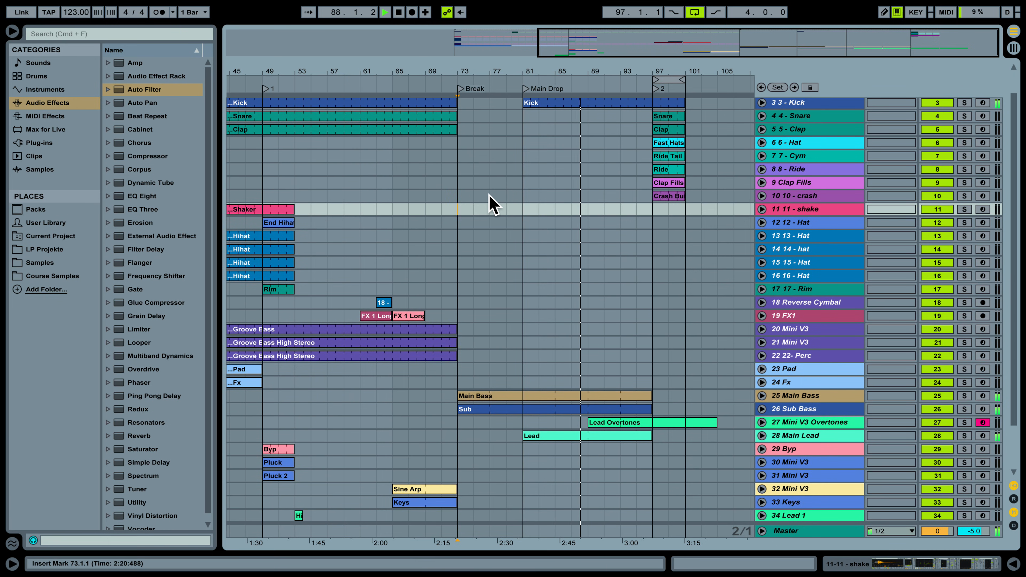
scroll(491, 202, up, 1)
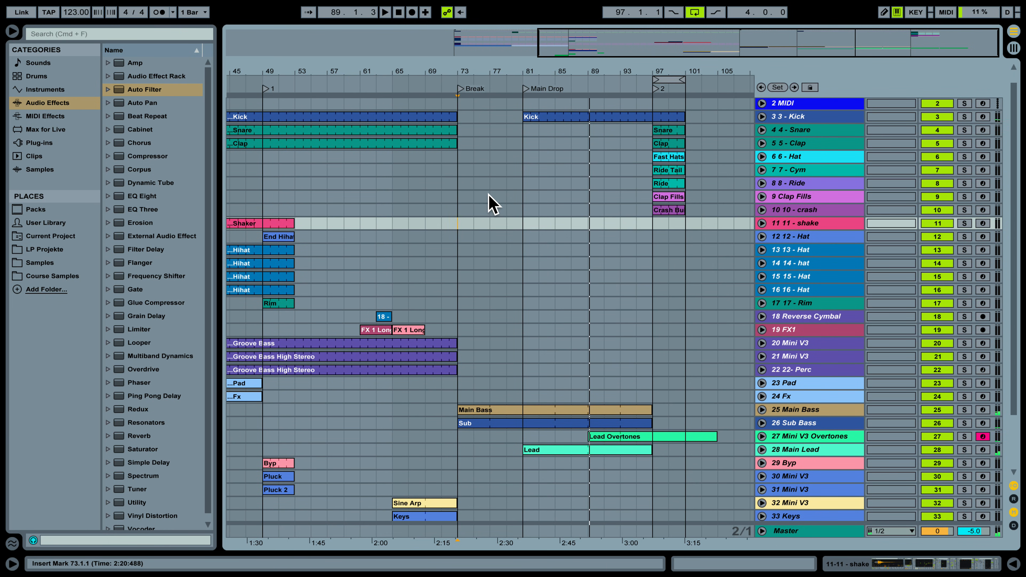
drag(586, 46, 693, 368)
scroll(676, 367, up, 1)
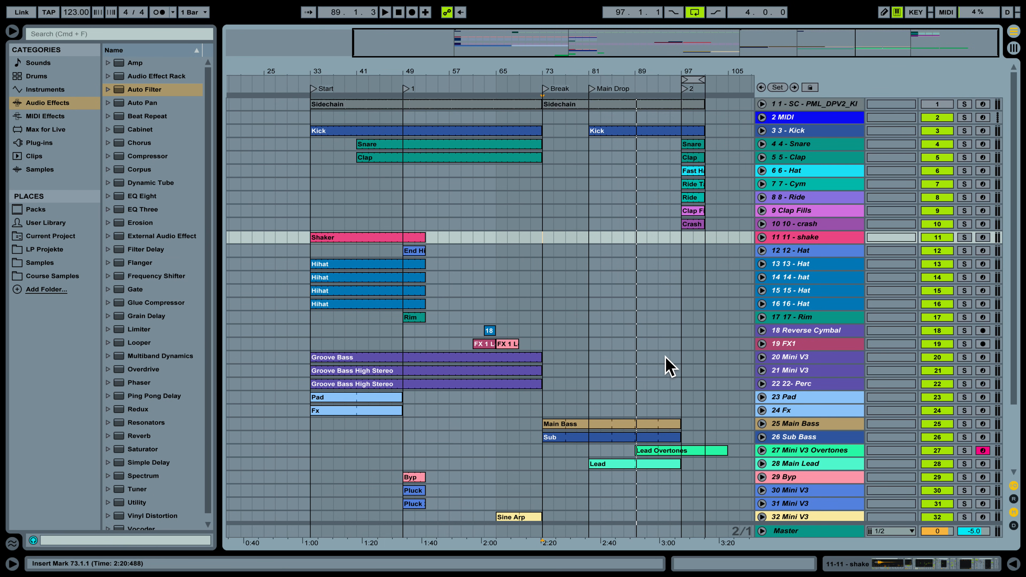
scroll(669, 366, down, 6)
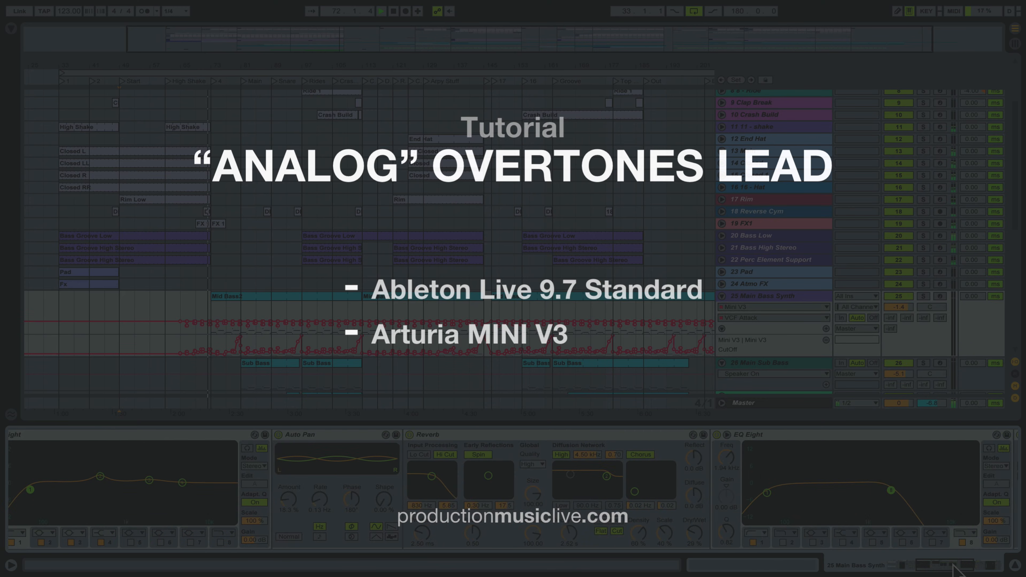
Scroll the device chain back to Mini V3 and open its plugin editor window.
scroll(969, 570, right, 1)
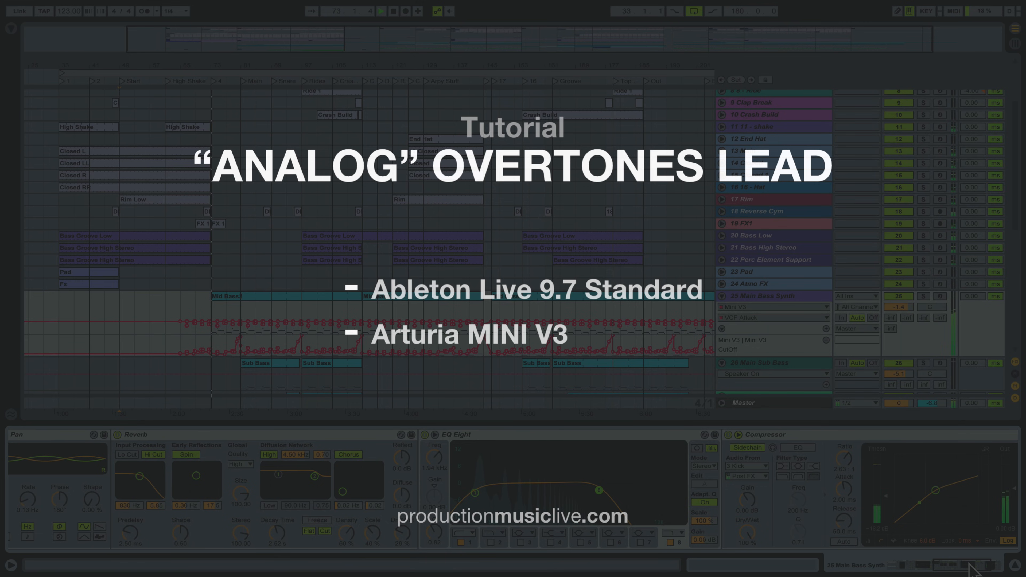
scroll(971, 570, right, 5)
drag(980, 568, 922, 569)
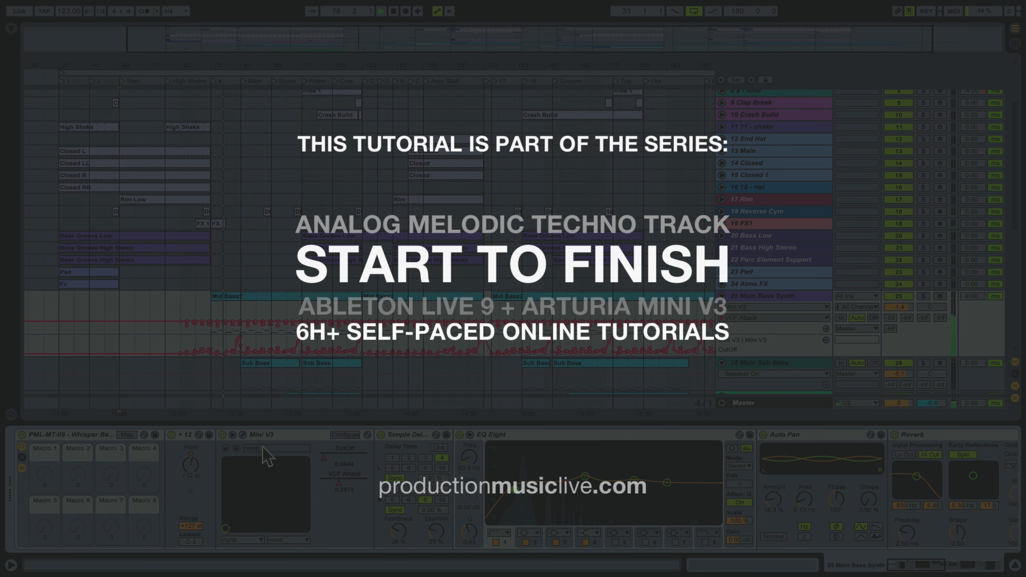
click(243, 435)
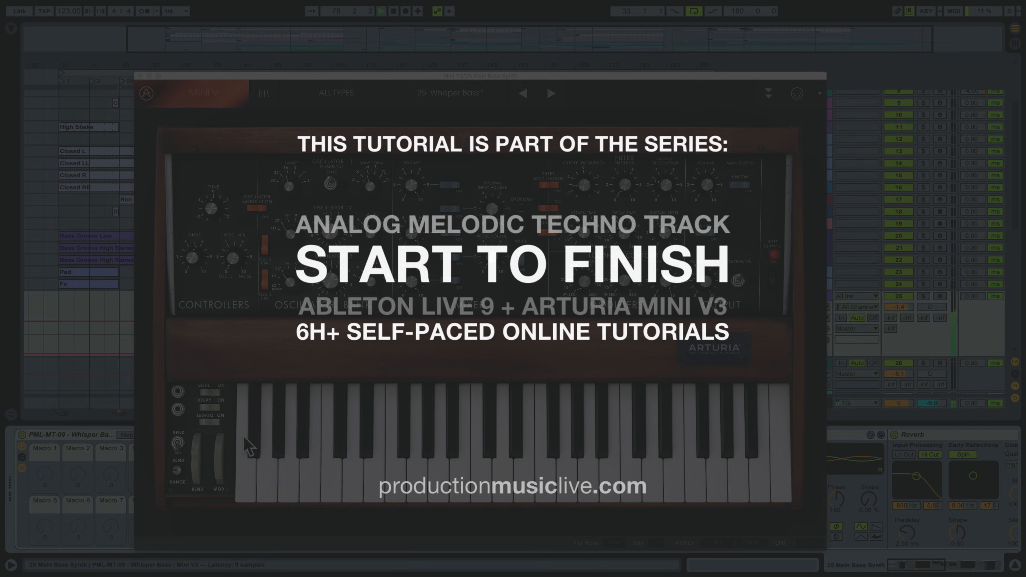